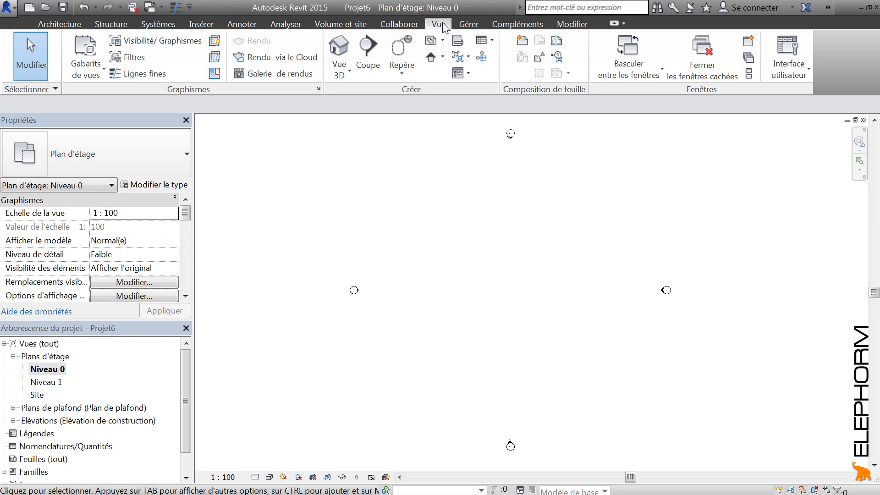
# Draw a horizontal section line across the middle of the Niveau 0 plan, between the elevation markers
pyautogui.click(367, 51)
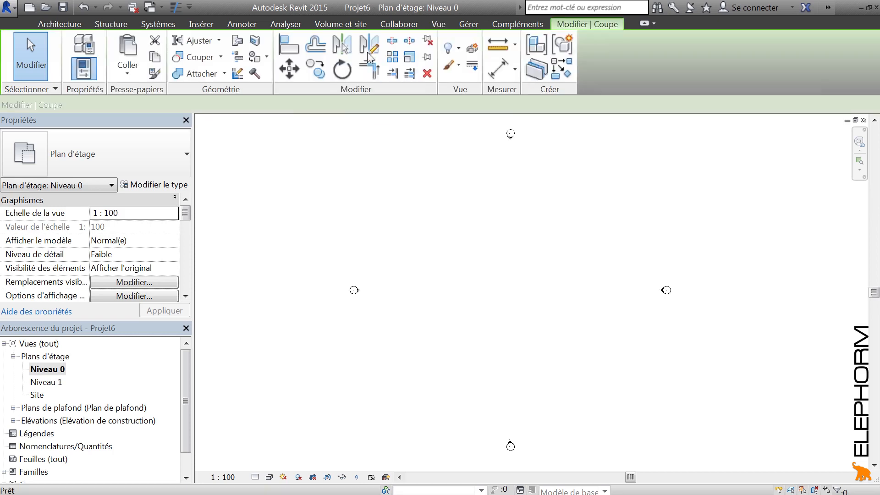
pyautogui.click(393, 299)
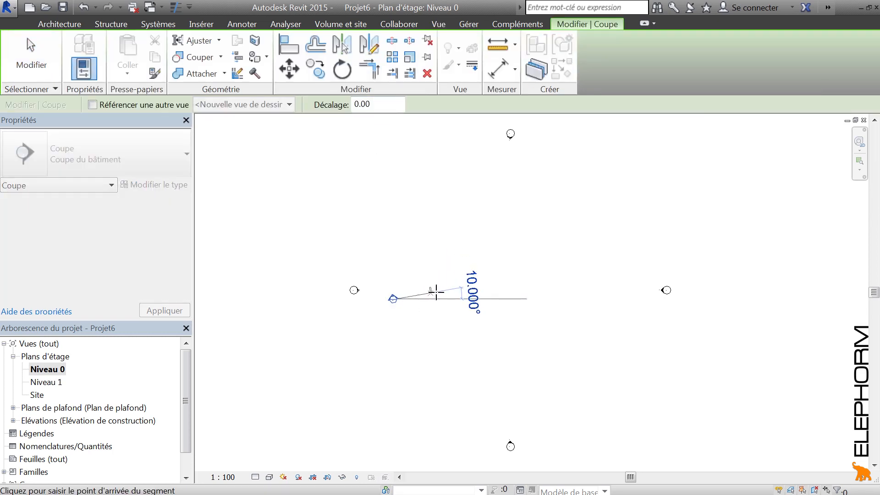
pyautogui.click(531, 298)
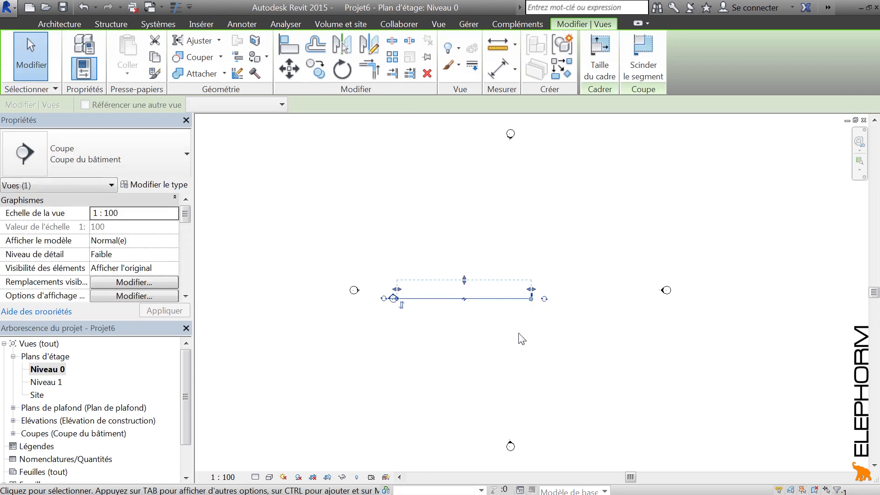
pyautogui.click(460, 342)
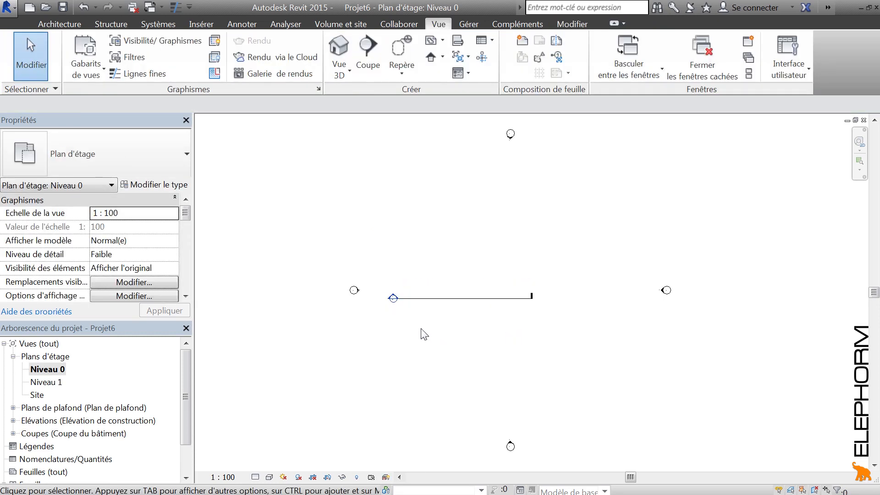
# Draw a chained zigzag of seven Générique - 200 mm walls at right angles, crossing the section line several times
pyautogui.scroll(3, 424, 334)
pyautogui.moveTo(405, 301); pyautogui.dragTo(422, 321, button='middle')
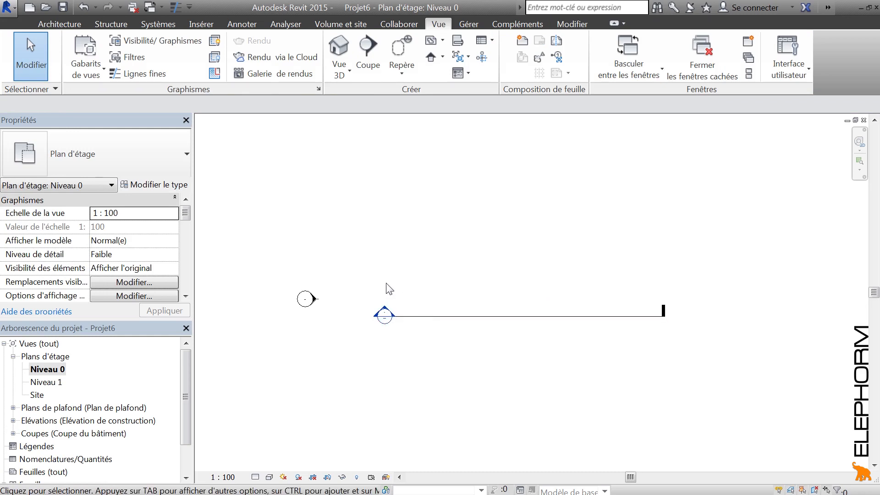
pyautogui.scroll(-2, 386, 272)
pyautogui.moveTo(401, 260); pyautogui.dragTo(417, 278, button='middle')
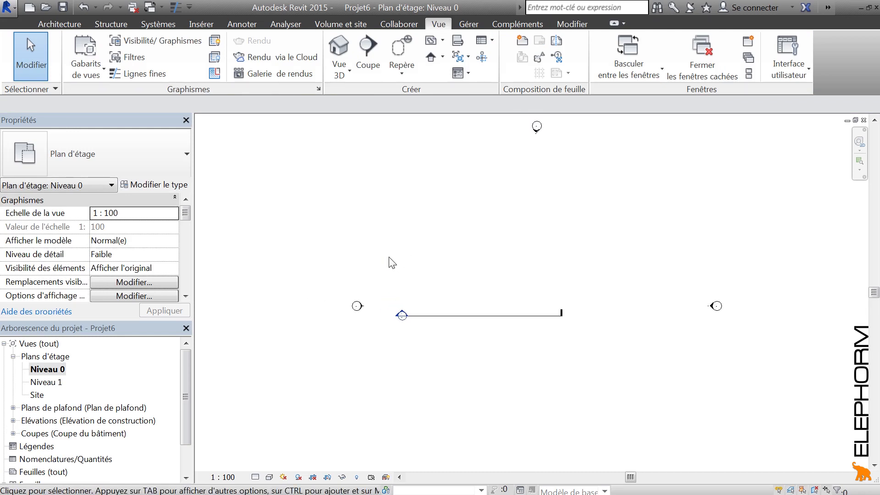
pyautogui.click(57, 26)
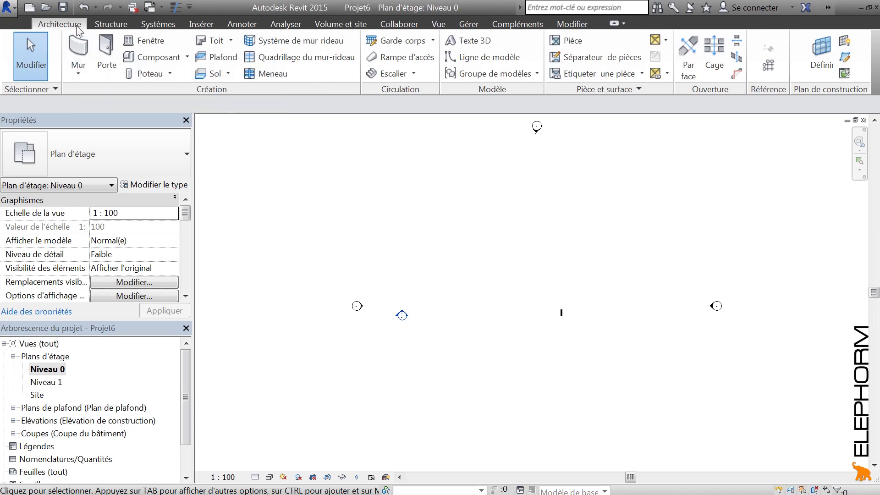
pyautogui.click(80, 46)
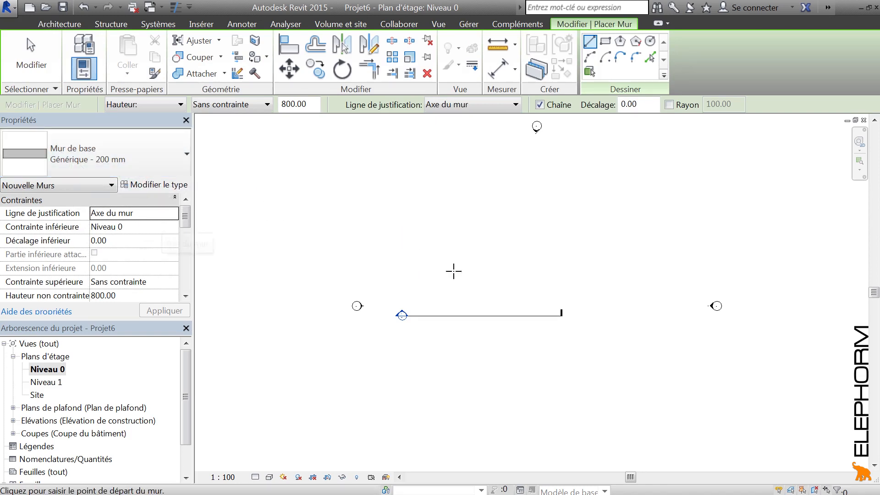
pyautogui.click(420, 283)
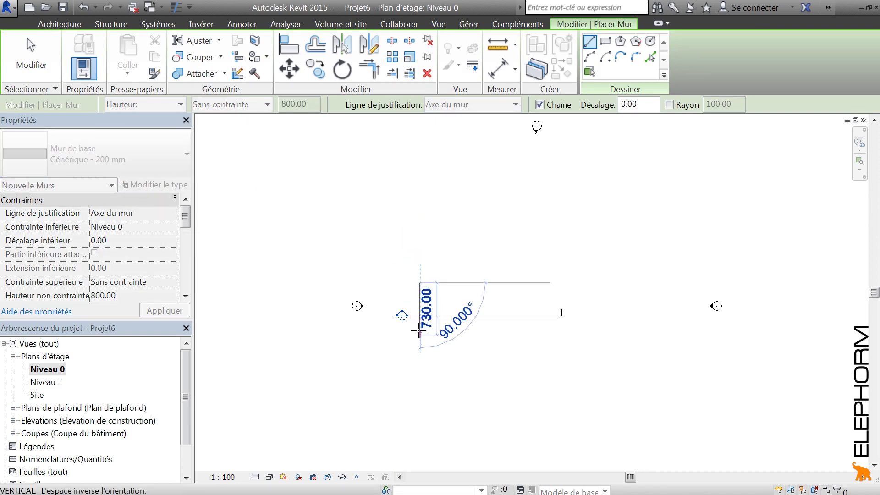
pyautogui.click(458, 329)
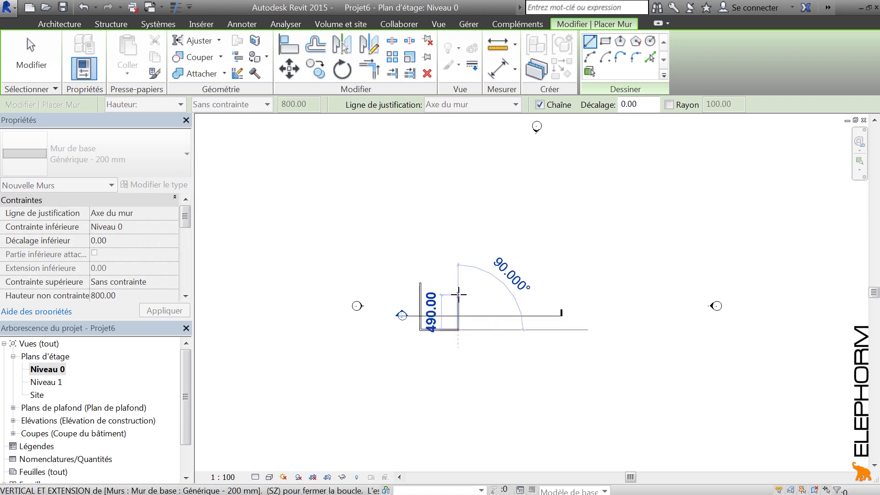
pyautogui.click(457, 294)
pyautogui.click(497, 294)
pyautogui.click(497, 325)
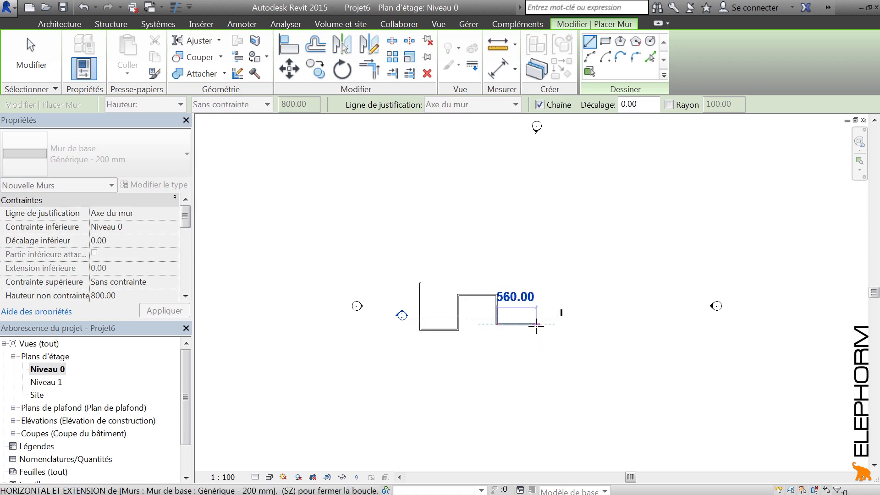
pyautogui.click(536, 324)
pyautogui.click(537, 279)
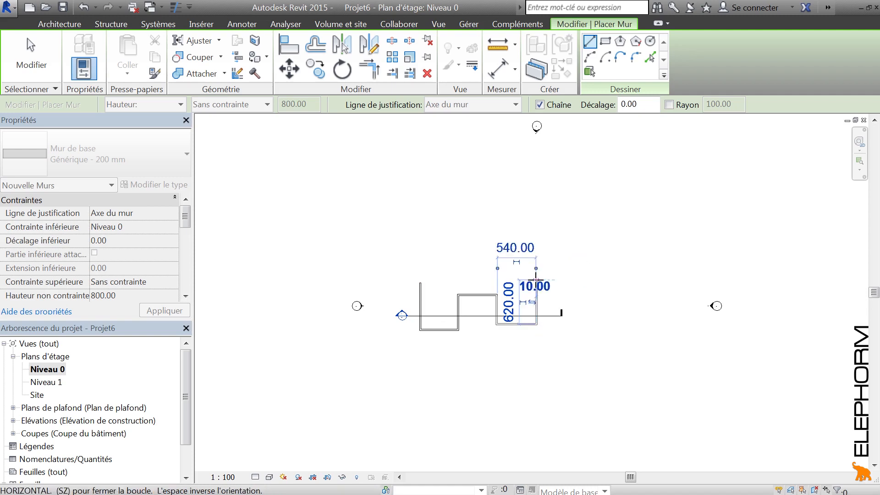
pyautogui.press('Escape')
pyautogui.press('Escape')
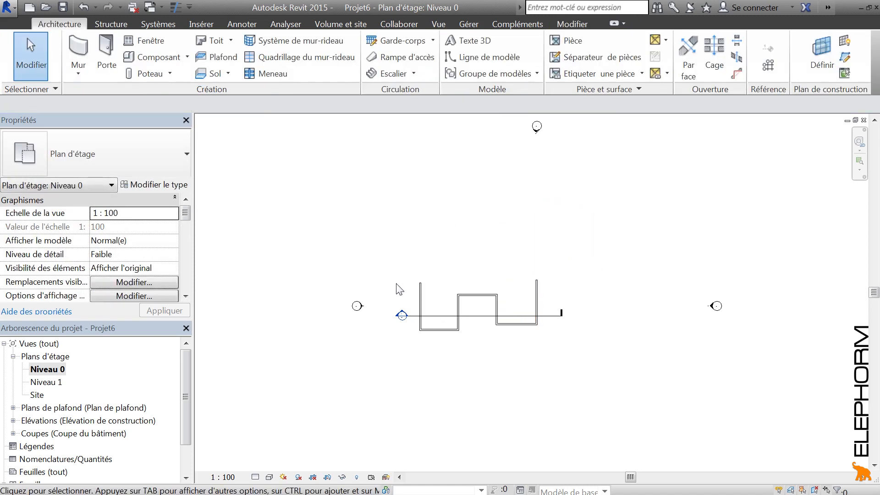
# Open the Coupe 1 section view to examine the walls it cuts
pyautogui.moveTo(472, 264); pyautogui.dragTo(483, 251, button='middle')
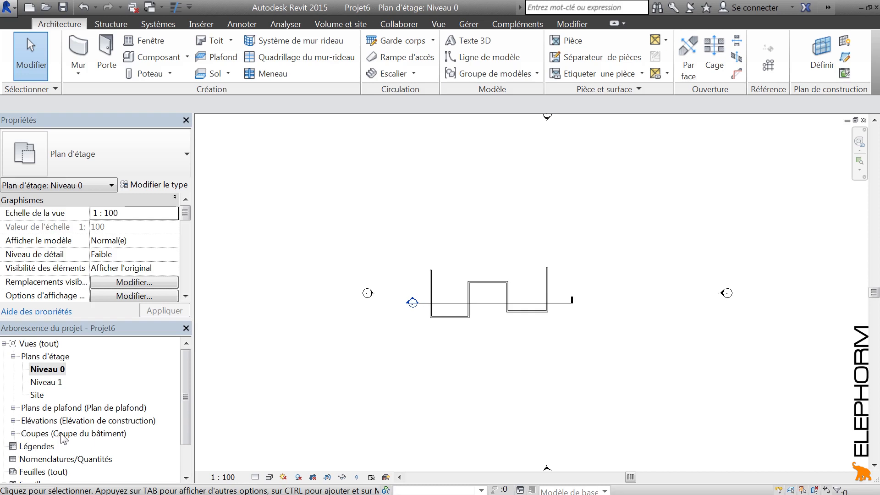
pyautogui.click(13, 433)
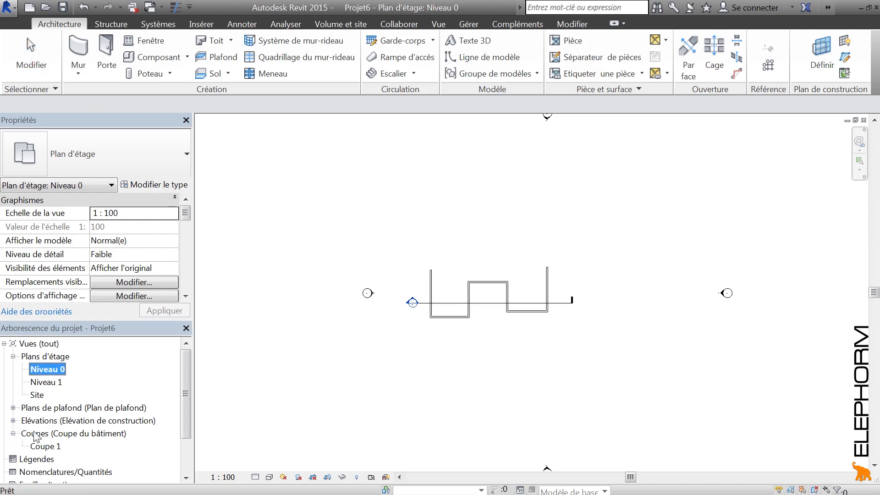
pyautogui.doubleClick(48, 447)
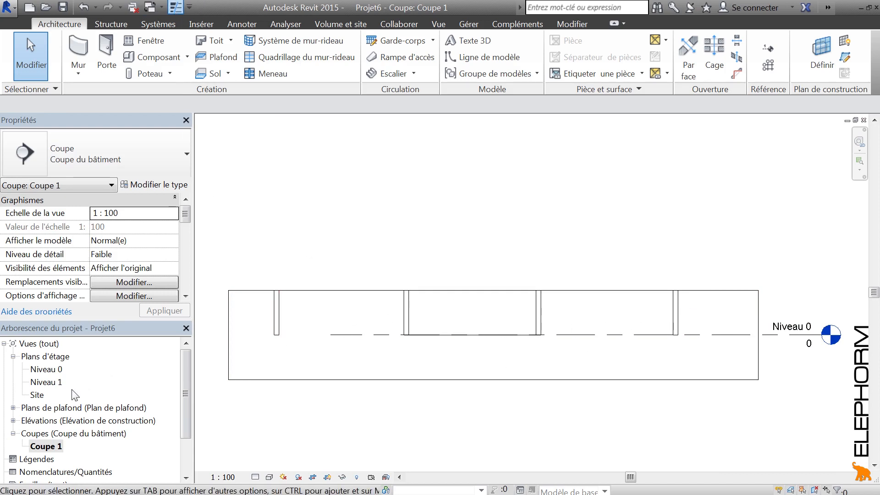
# Return to the Niveau 0 plan and cycle the symbol at the section line's right end to a section head
pyautogui.doubleClick(46, 370)
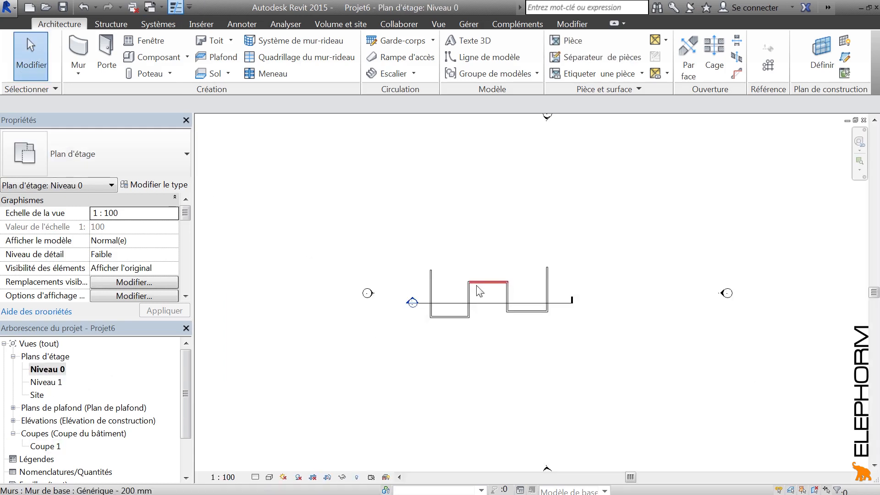
pyautogui.click(458, 310)
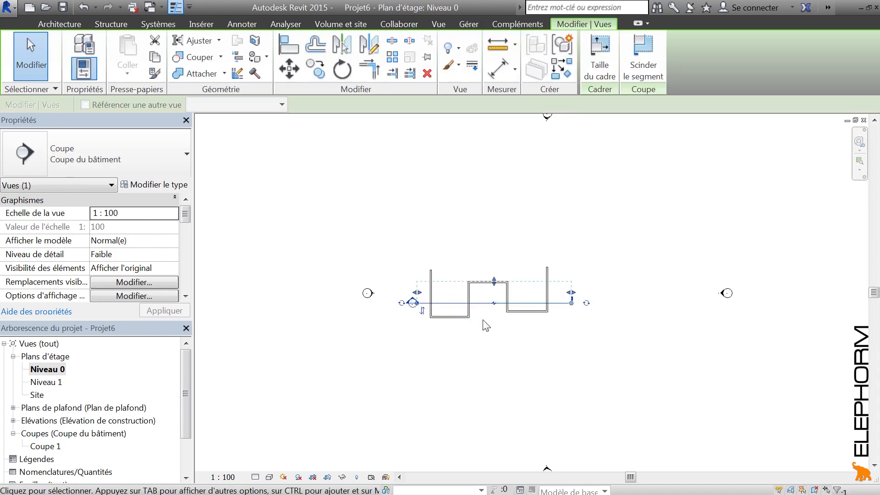
pyautogui.moveTo(486, 325); pyautogui.dragTo(515, 325, button='middle')
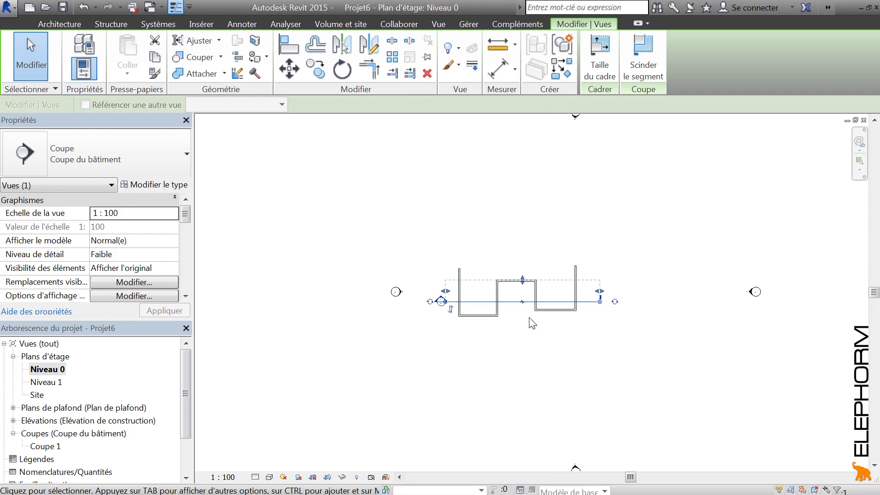
pyautogui.scroll(3, 523, 324)
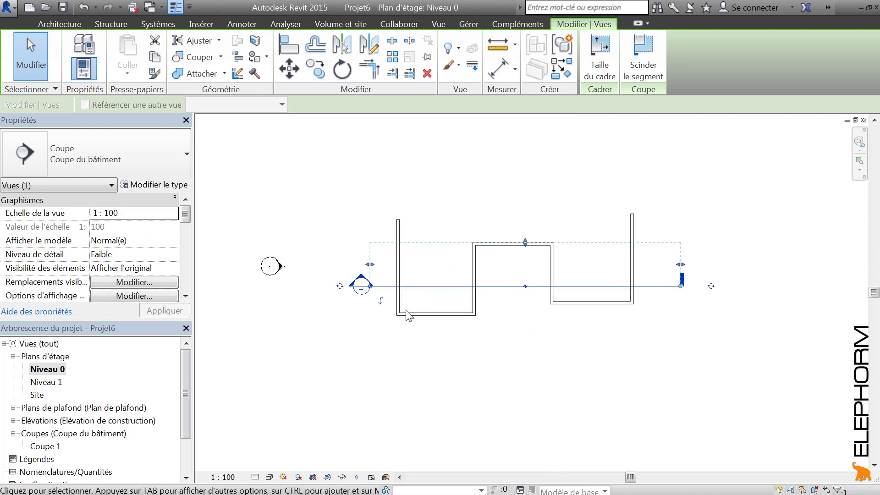
pyautogui.moveTo(513, 330); pyautogui.dragTo(504, 350, button='middle')
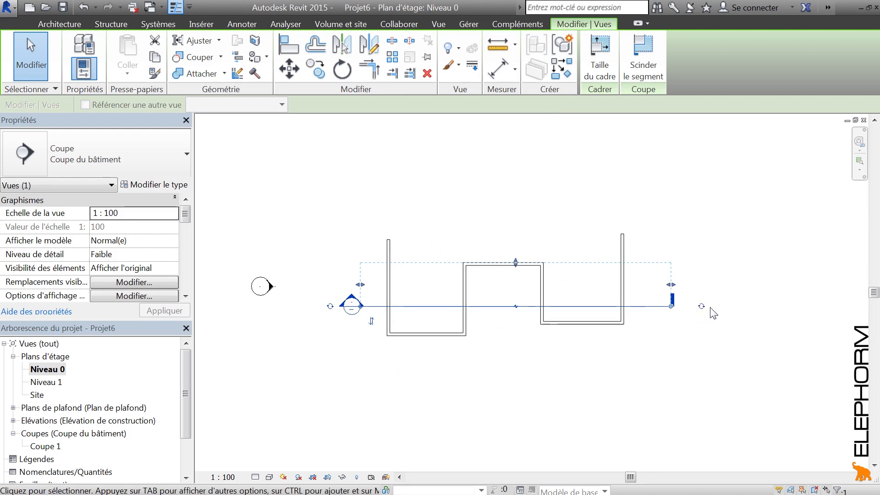
pyautogui.scroll(2, 711, 309)
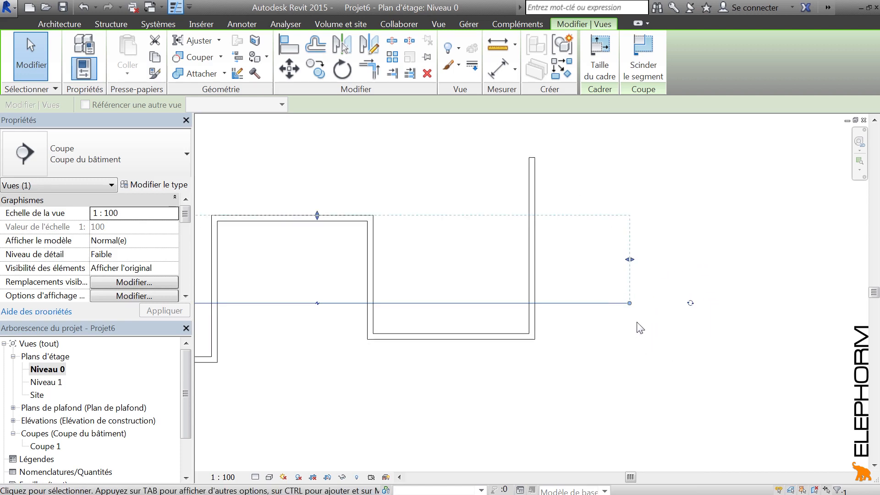
pyautogui.click(633, 356)
pyautogui.click(615, 305)
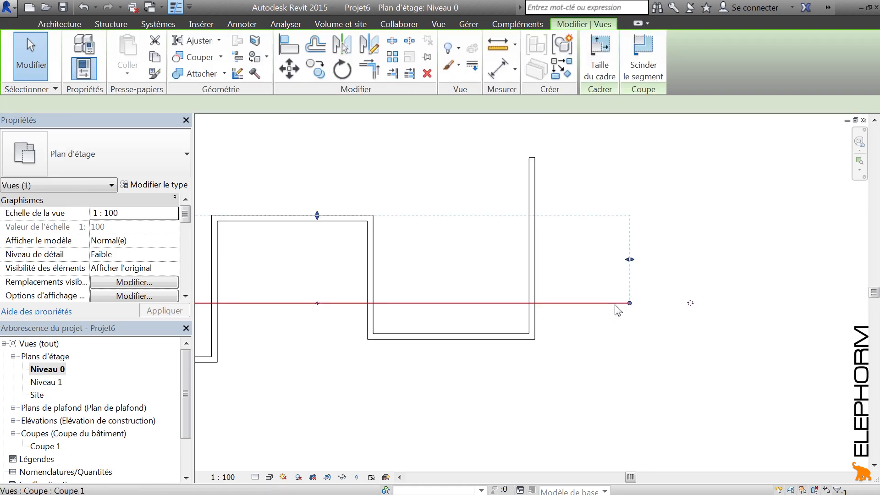
pyautogui.click(618, 310)
pyautogui.scroll(-3, 541, 366)
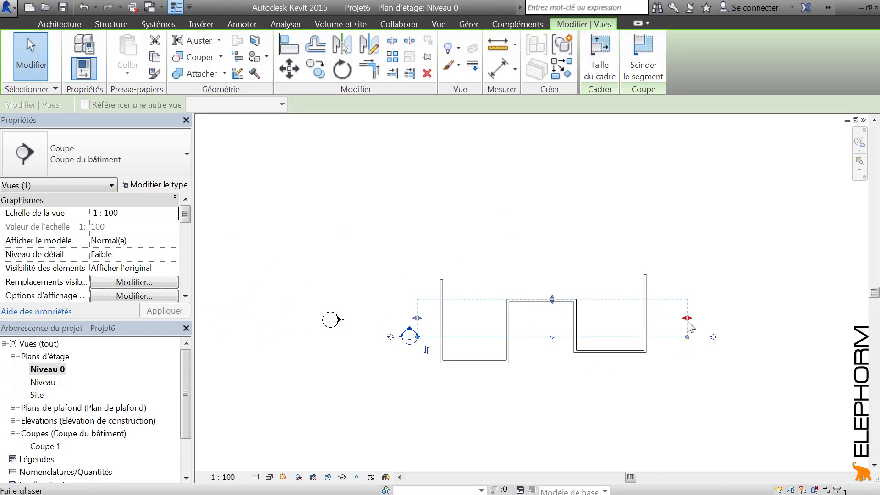
pyautogui.click(713, 338)
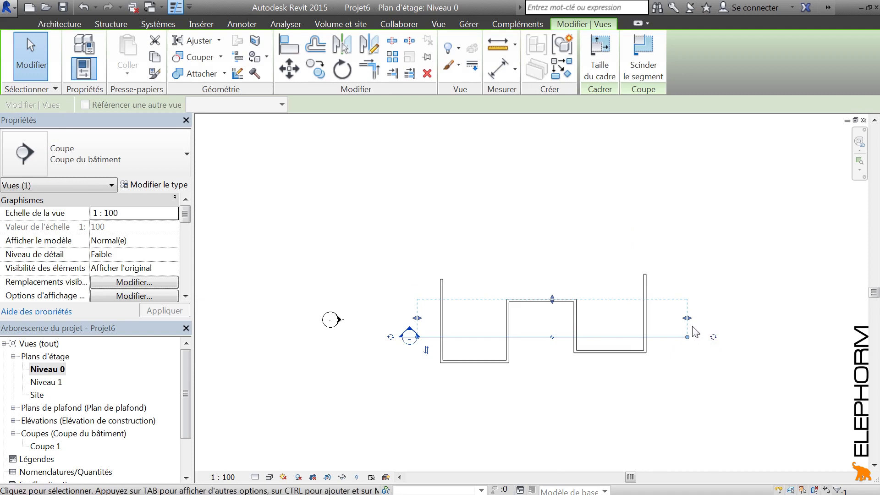
pyautogui.click(713, 338)
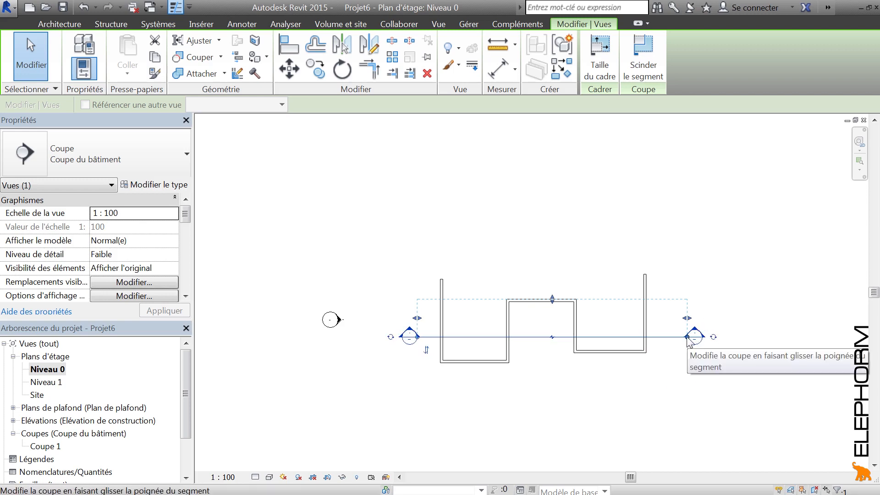
# Move the right section head outward past the section's crop boundary, and bring it back just outside that boundary
pyautogui.moveTo(687, 339); pyautogui.dragTo(718, 340)
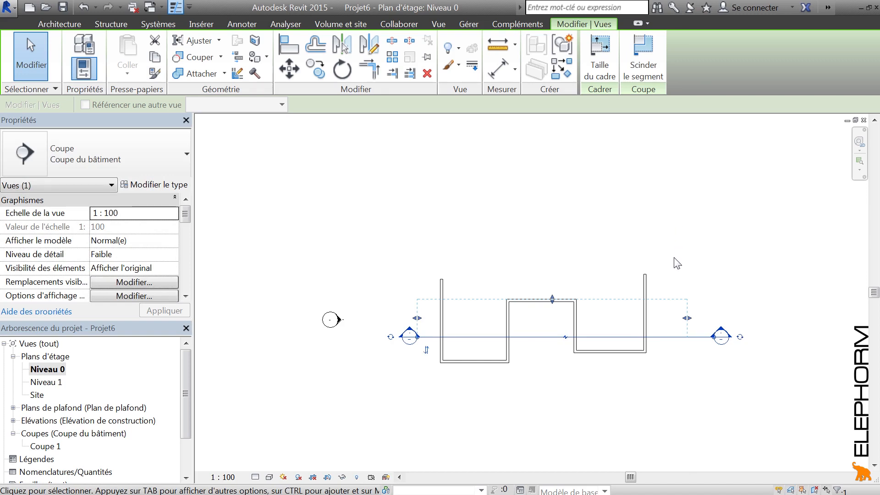
pyautogui.scroll(3, 714, 339)
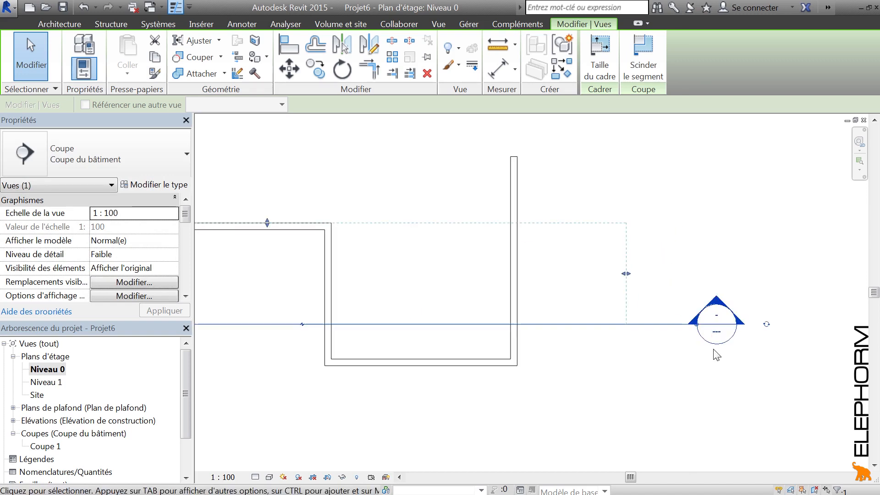
pyautogui.moveTo(696, 325); pyautogui.dragTo(680, 331)
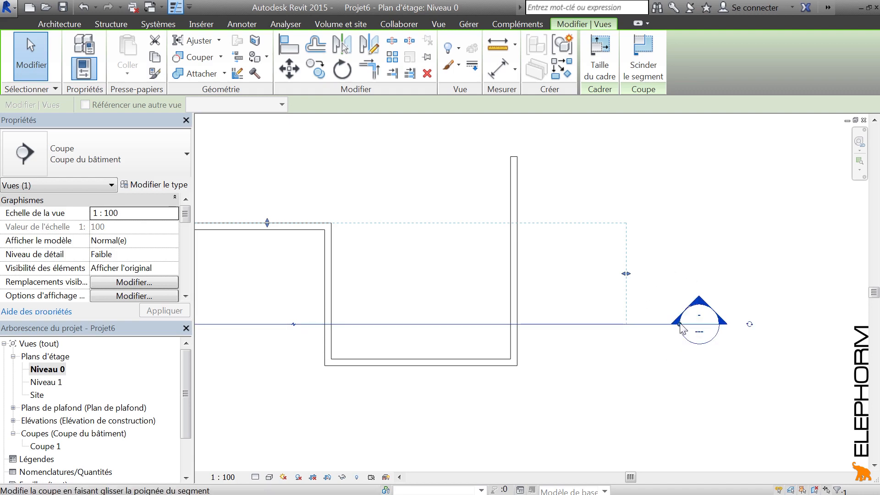
pyautogui.moveTo(680, 324); pyautogui.dragTo(652, 346)
pyautogui.scroll(-2, 605, 351)
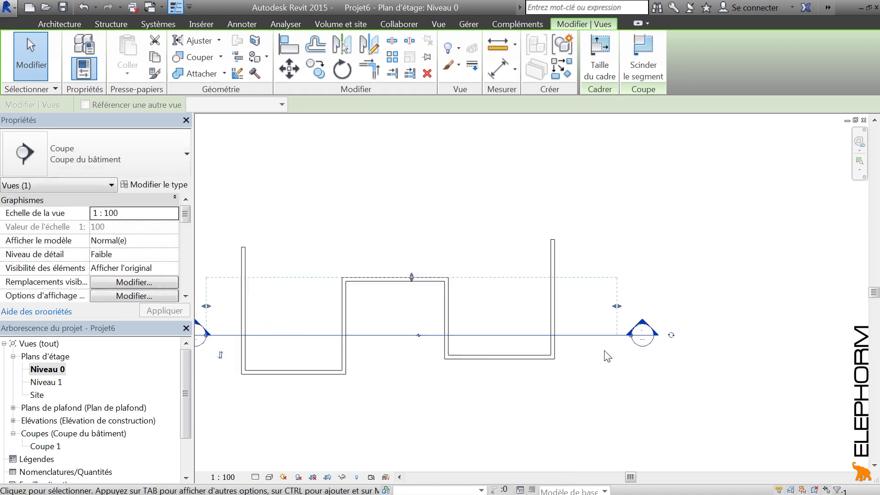
pyautogui.scroll(-2, 605, 352)
pyautogui.moveTo(475, 363); pyautogui.dragTo(549, 363, button='middle')
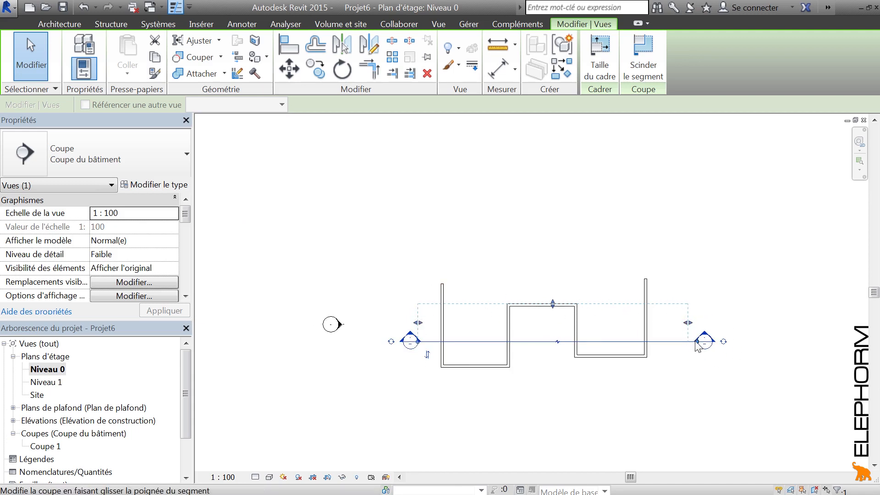
# Pull the section's right end inward to just outside the rightmost wall and open the Coupe 1 view
pyautogui.moveTo(697, 342); pyautogui.dragTo(669, 329)
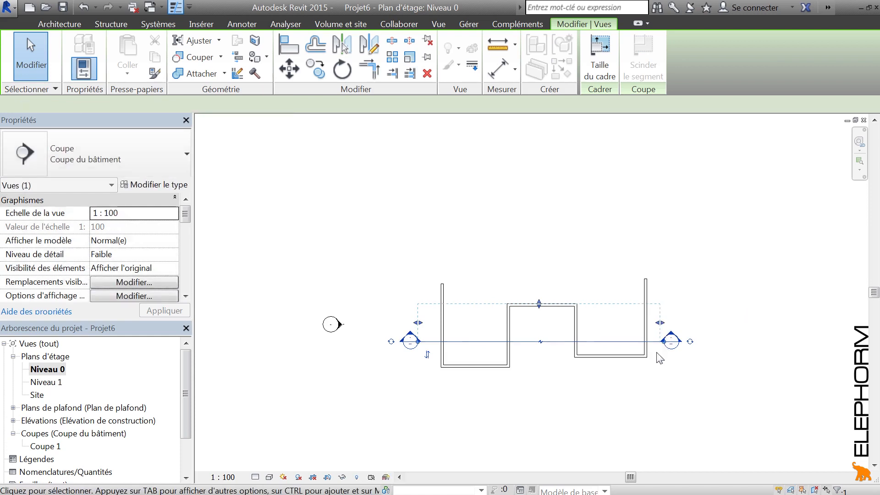
pyautogui.click(550, 402)
pyautogui.doubleClick(418, 341)
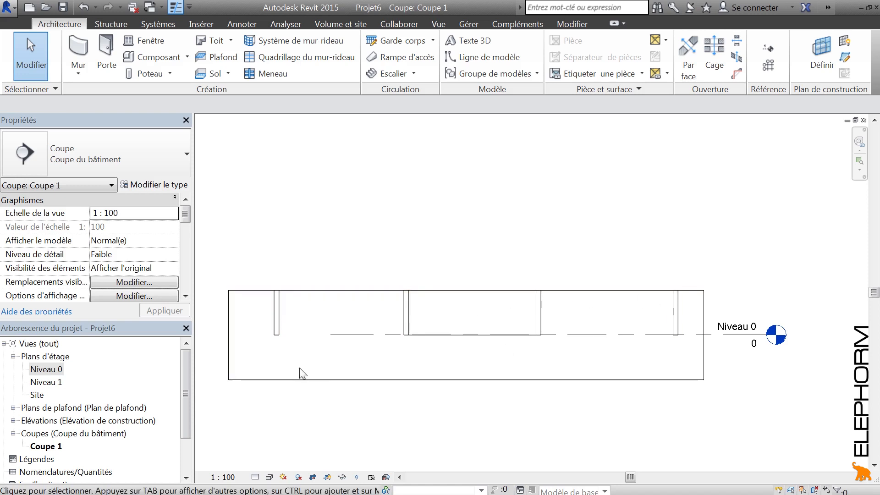
# In the Niveau 0 plan, pull the section's right crop boundary inward to just past the second wall and open Coupe 1
pyautogui.doubleClick(44, 372)
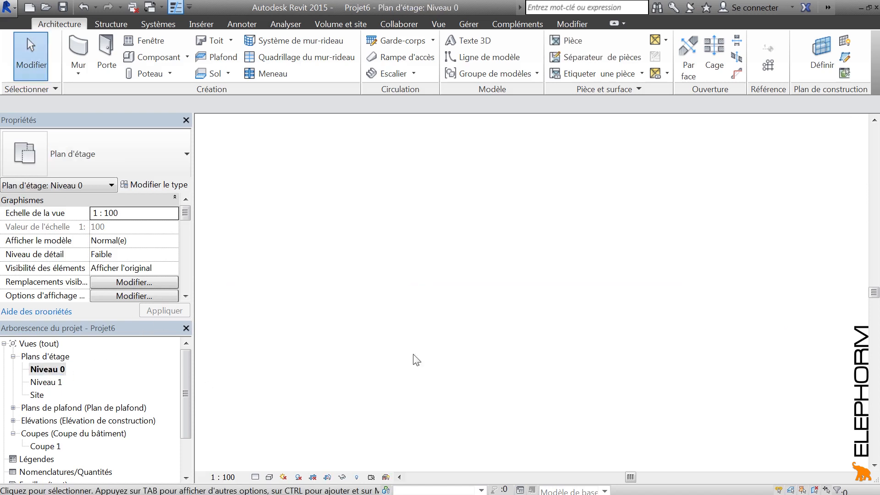
pyautogui.click(644, 351)
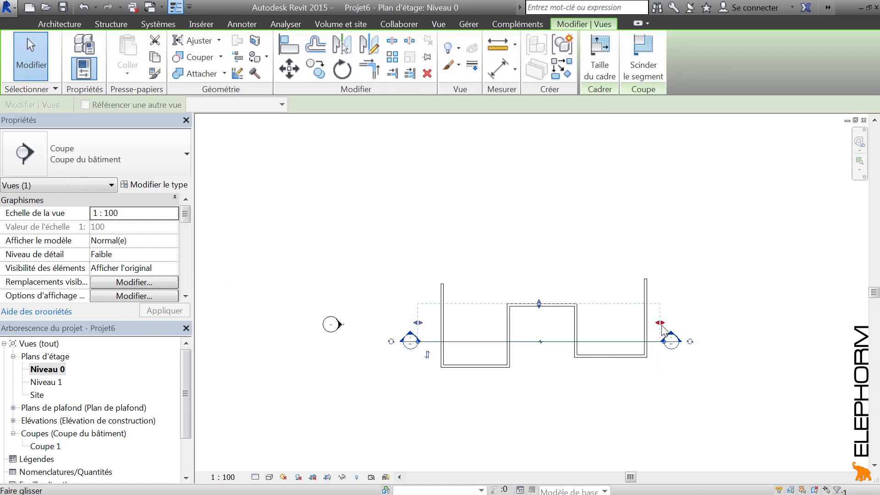
pyautogui.moveTo(660, 323); pyautogui.dragTo(518, 323)
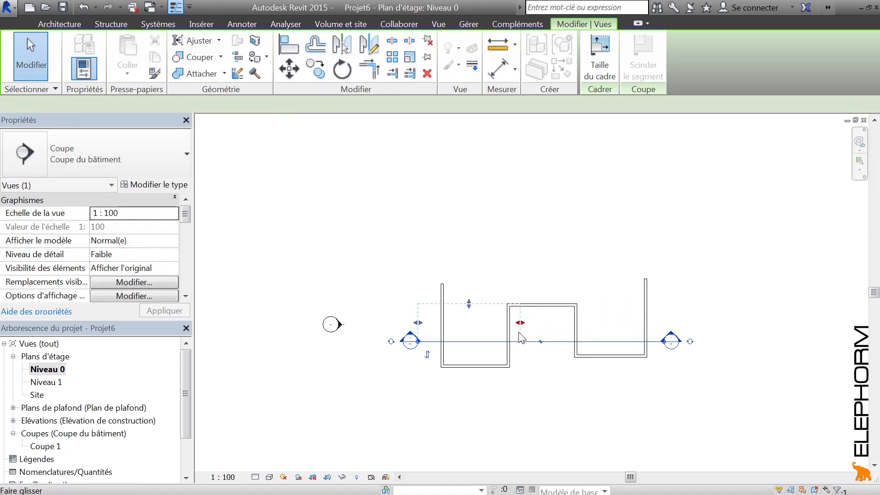
pyautogui.click(527, 408)
pyautogui.doubleClick(410, 333)
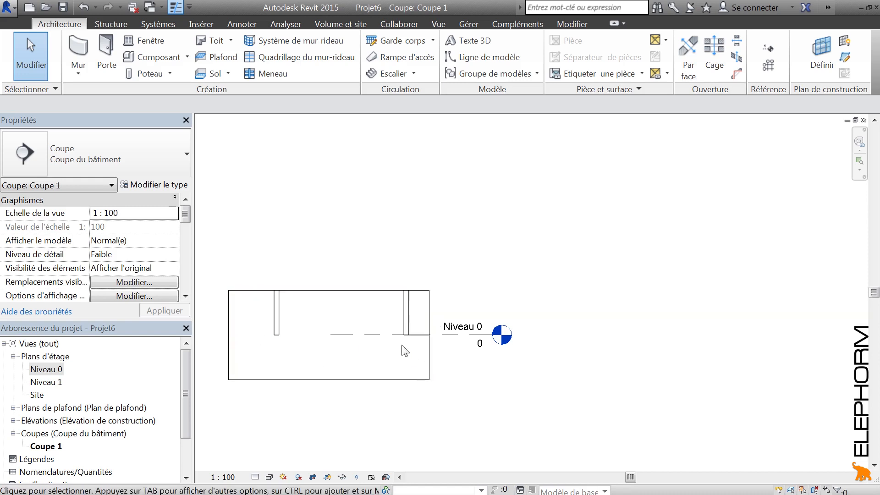
# From the Niveau 0 plan, extend the section's right crop boundary to just past the third wall and open Coupe 1
pyautogui.doubleClick(47, 369)
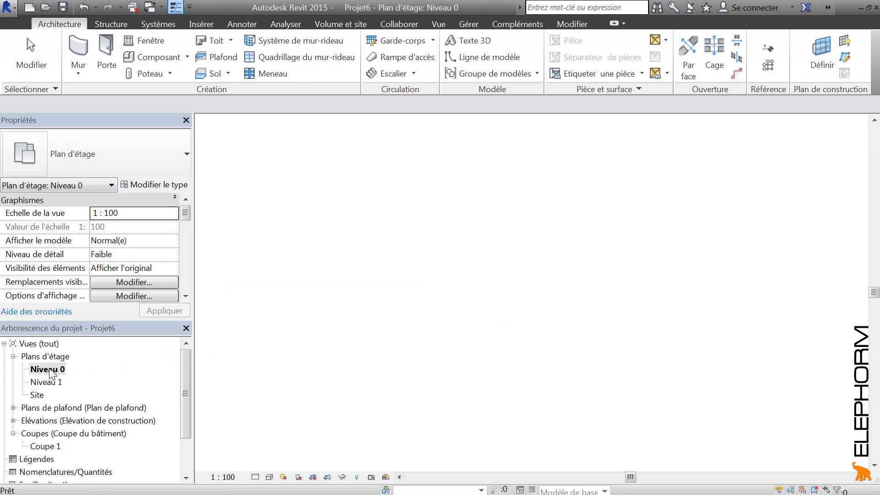
pyautogui.click(468, 343)
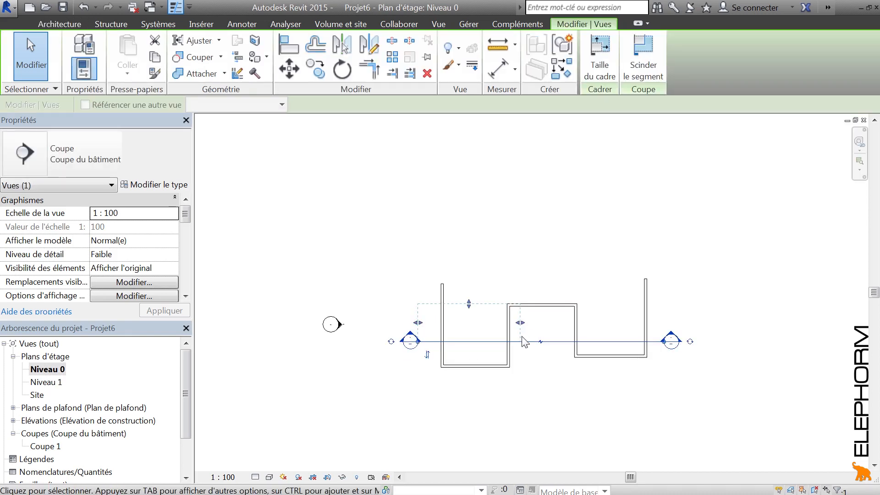
pyautogui.moveTo(523, 324); pyautogui.dragTo(594, 334)
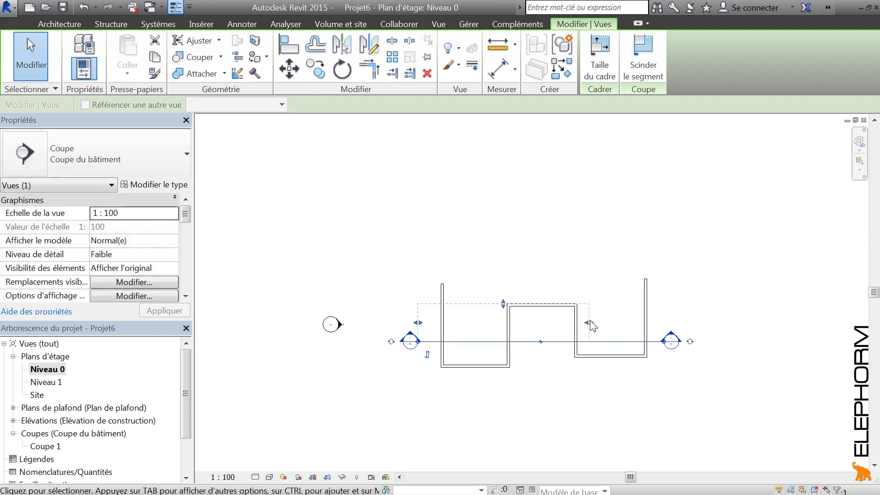
pyautogui.click(413, 368)
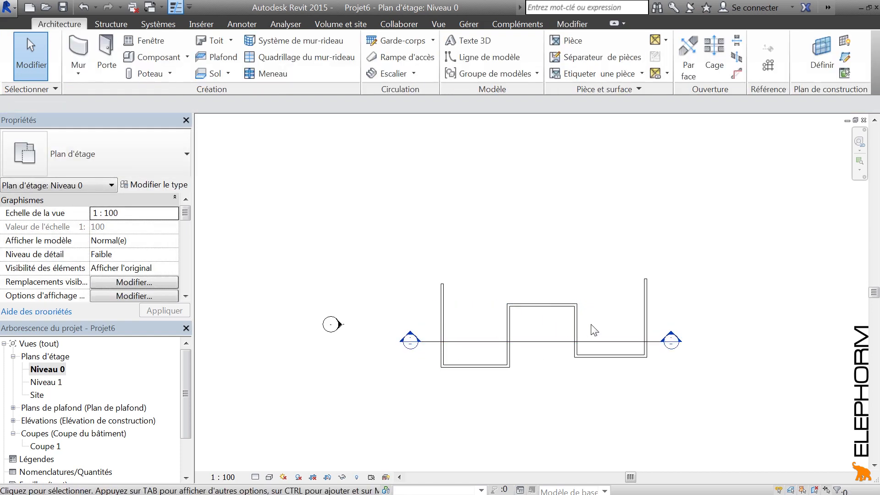
pyautogui.doubleClick(411, 340)
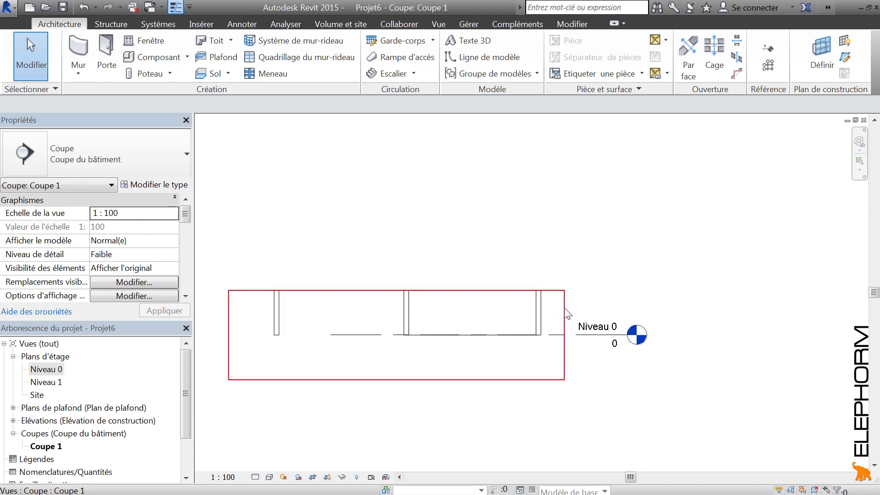
# In Coupe 1, stretch the crop region's right edge past the rightmost wall and check the section's extents in Niveau 0
pyautogui.click(565, 308)
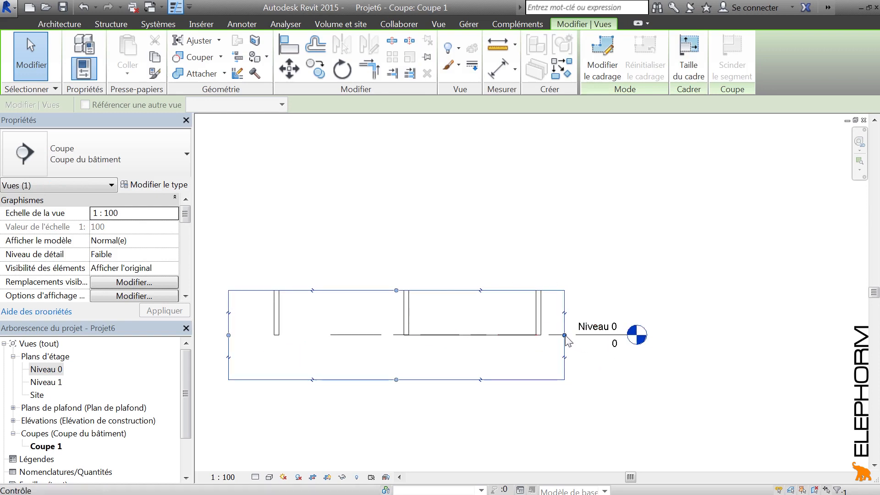
pyautogui.moveTo(566, 335); pyautogui.dragTo(705, 342)
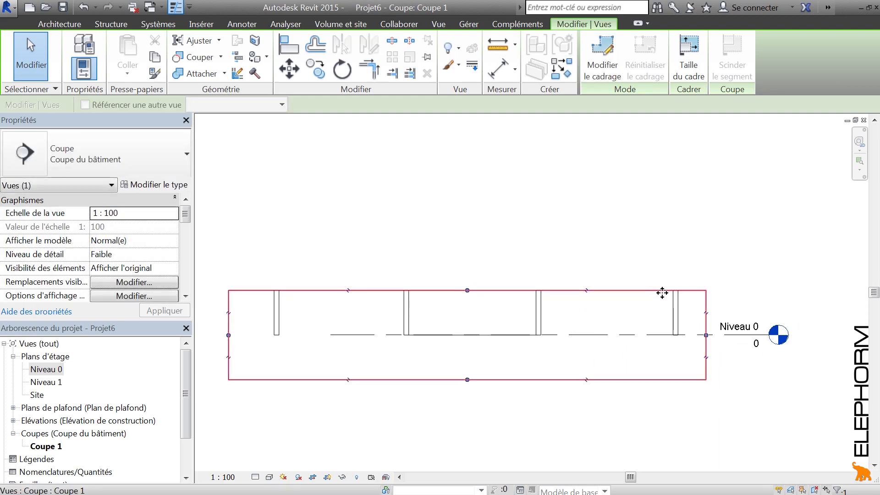
pyautogui.click(503, 220)
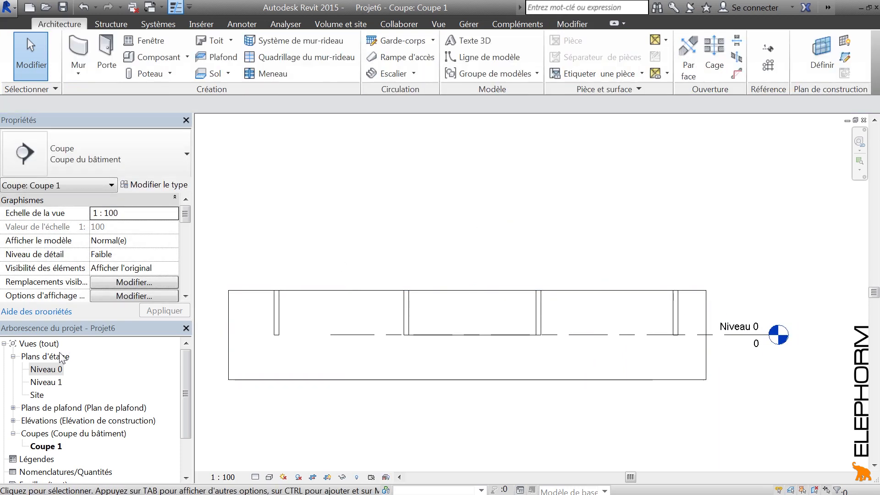
pyautogui.doubleClick(56, 370)
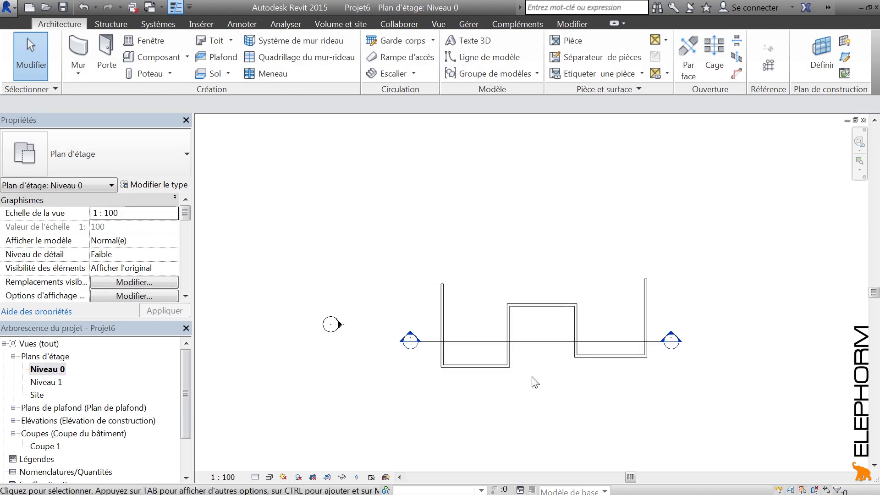
pyautogui.click(494, 343)
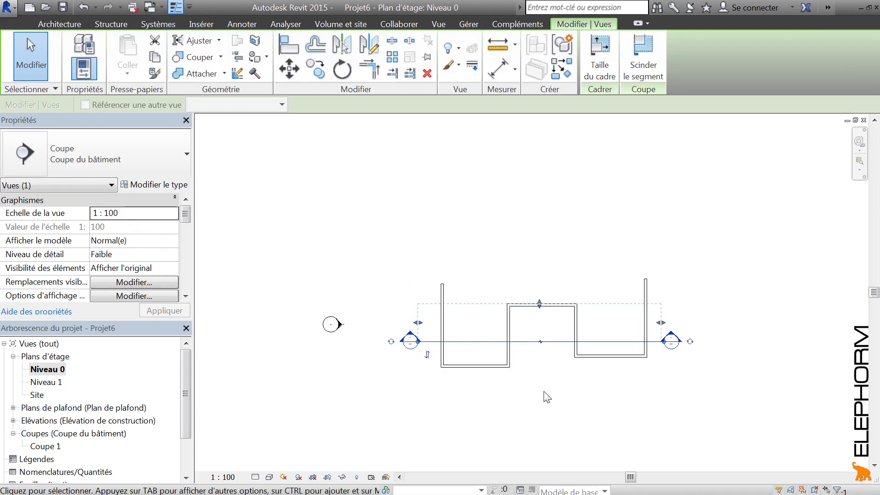
# Draw a short horizontal Générique - 200 mm wall inside the central bay, between the section line and the bay's upper wall
pyautogui.click(54, 23)
pyautogui.press('w')
pyautogui.press('a')
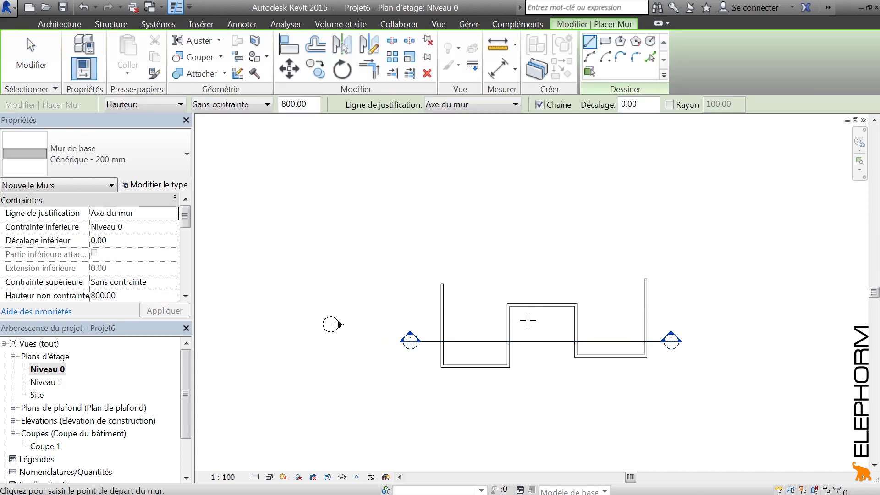
pyautogui.click(528, 321)
pyautogui.click(554, 321)
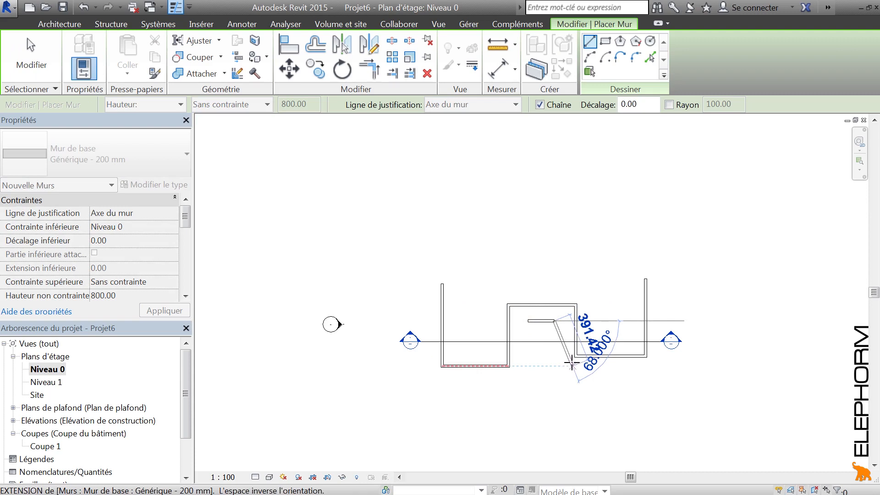
pyautogui.press('Escape')
pyautogui.press('Escape')
# Move the section's left crop boundary slightly inward, keeping it outside the leftmost wall, and open Coupe 1
pyautogui.click(547, 343)
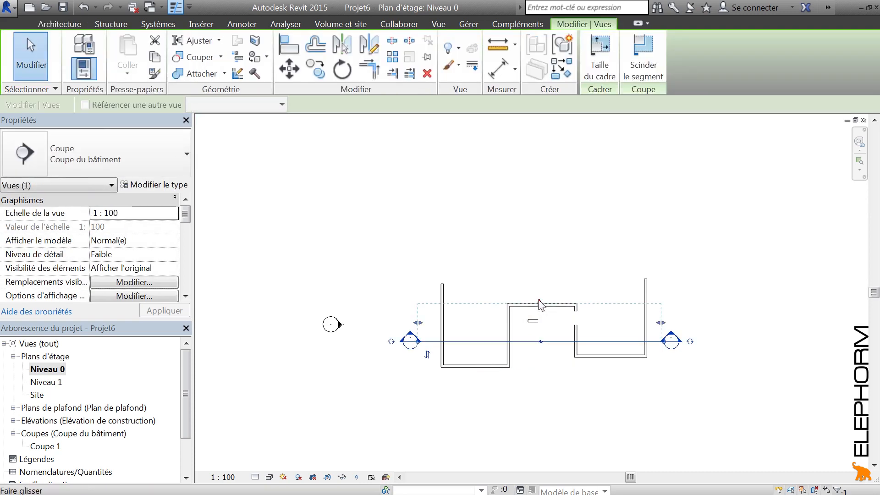
pyautogui.moveTo(418, 323)
pyautogui.mouseDown()
pyautogui.moveTo(447, 328)
pyautogui.moveTo(421, 328)
pyautogui.mouseUp()
pyautogui.click(412, 374)
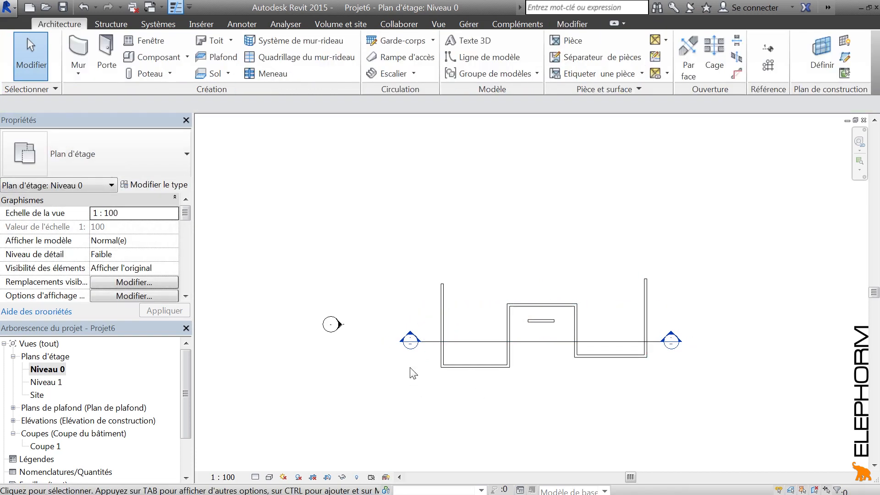
pyautogui.doubleClick(411, 341)
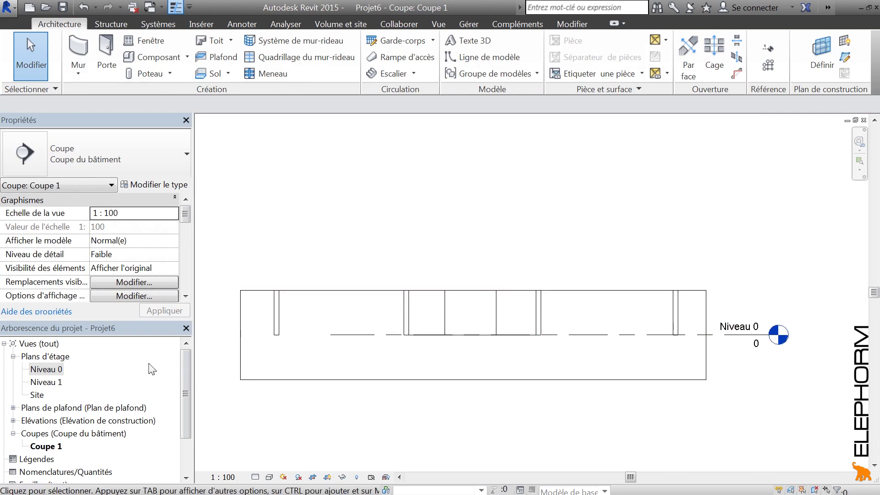
# From the Niveau 0 plan, extend the section's view depth beyond the upper ends of the outer walls and open Coupe 1
pyautogui.doubleClick(44, 369)
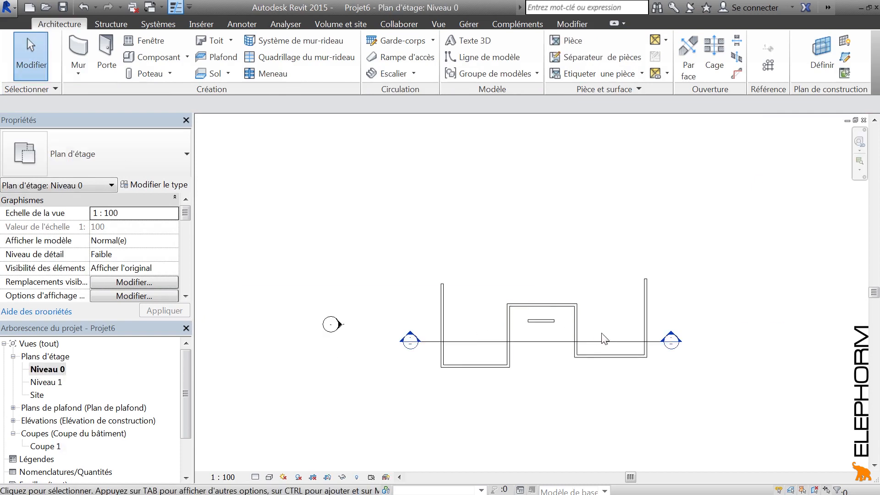
pyautogui.click(603, 342)
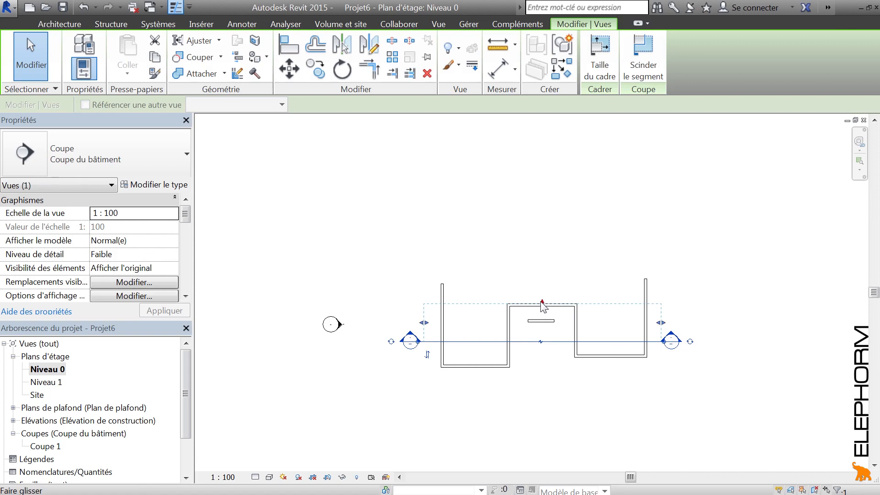
pyautogui.moveTo(542, 303); pyautogui.dragTo(539, 260)
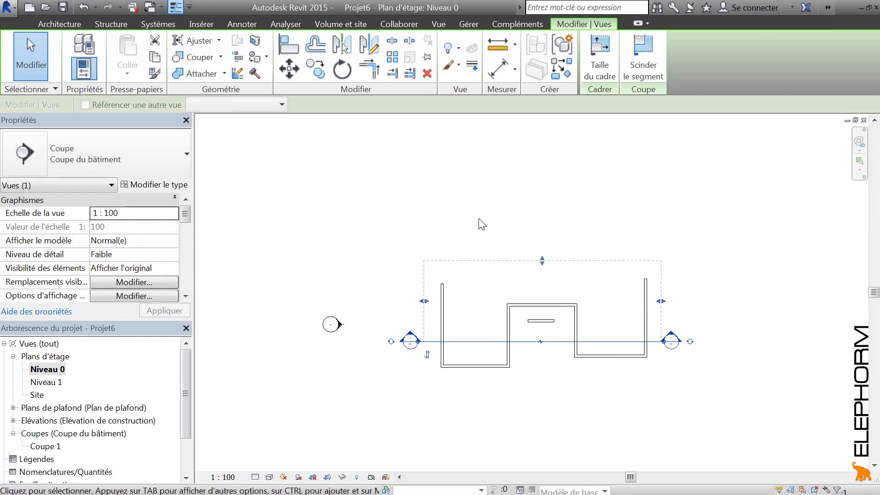
pyautogui.click(386, 257)
pyautogui.doubleClick(410, 339)
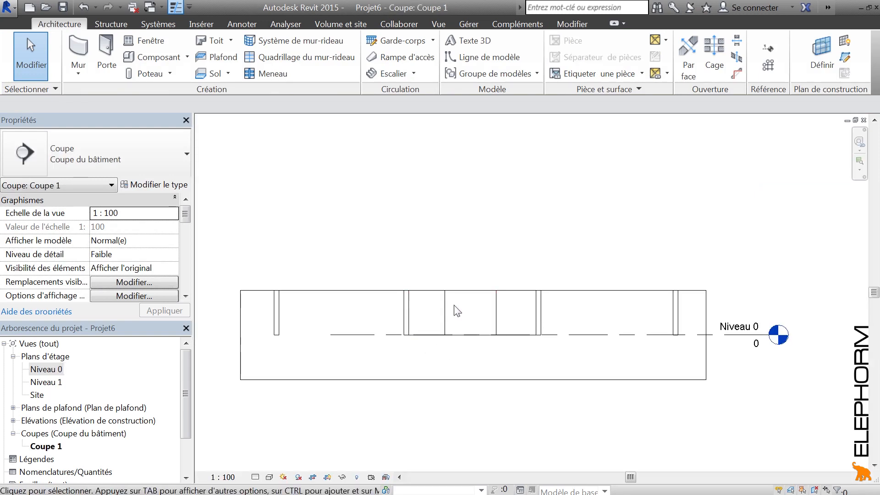
# From the Niveau 0 plan, reduce the section's view depth to between the section line and the short wall and open Coupe 1
pyautogui.click(40, 370)
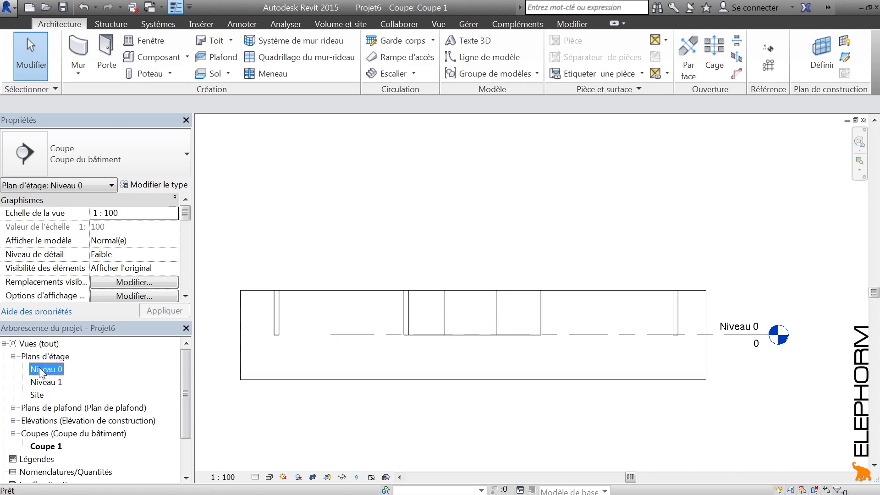
pyautogui.doubleClick(40, 370)
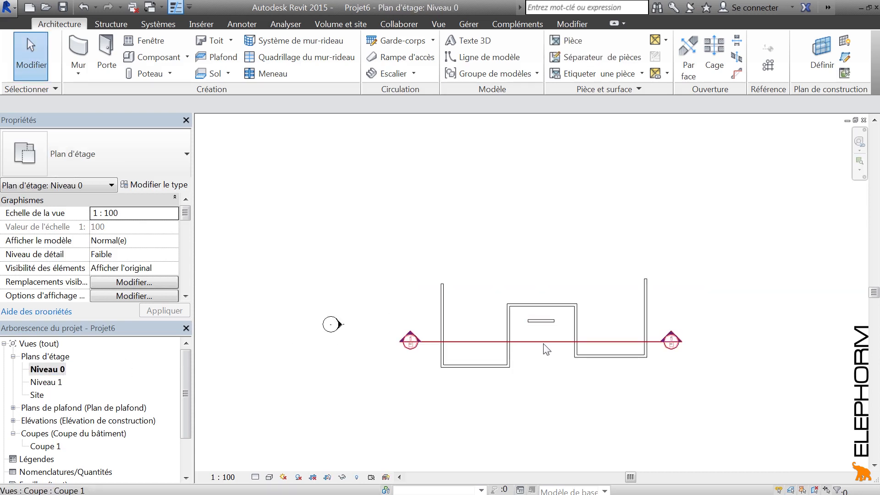
pyautogui.click(546, 349)
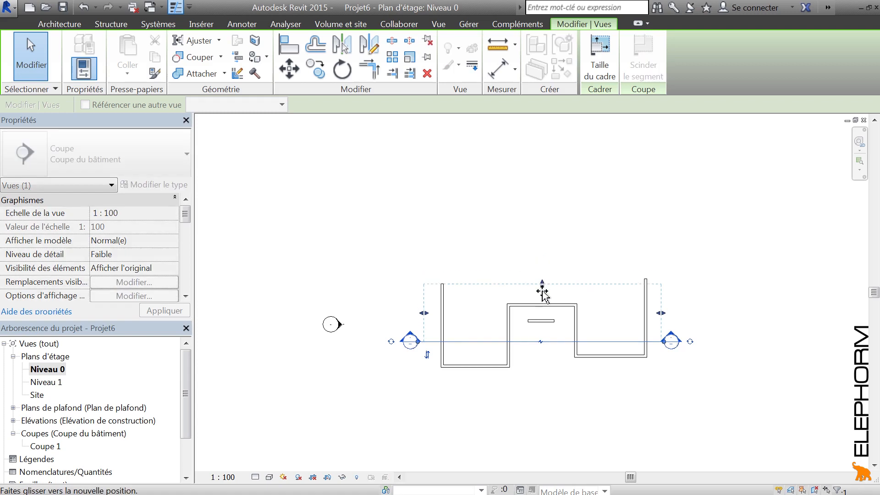
pyautogui.moveTo(543, 294); pyautogui.dragTo(540, 338)
pyautogui.click(537, 381)
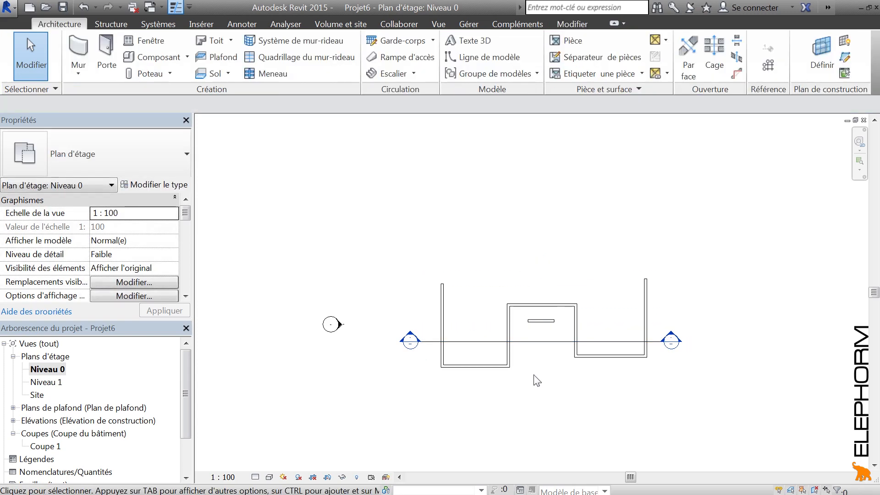
pyautogui.doubleClick(409, 340)
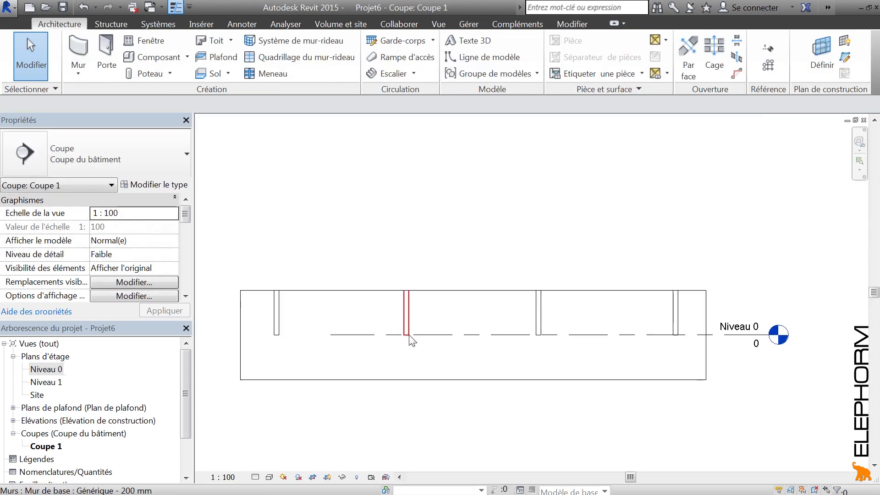
# Back in Niveau 0, stretch the section's view depth past all the walls and reopen Coupe 1
pyautogui.doubleClick(56, 371)
pyautogui.click(531, 334)
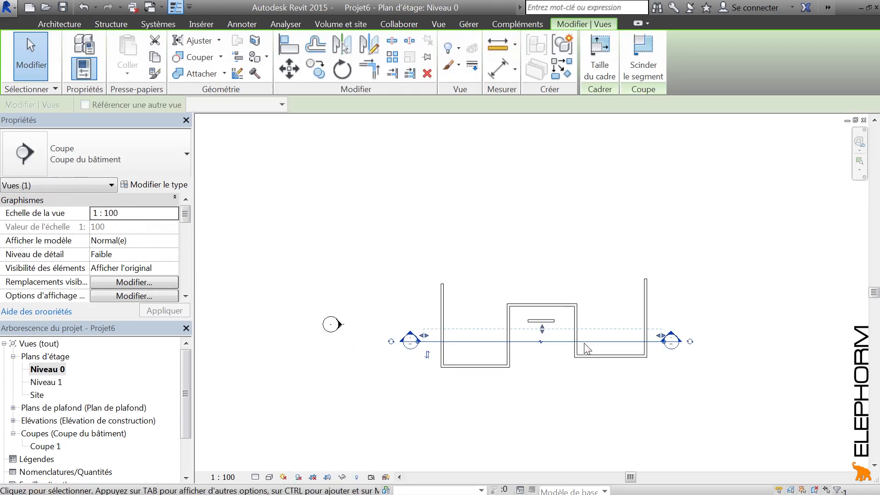
pyautogui.moveTo(542, 330); pyautogui.dragTo(542, 266)
pyautogui.click(565, 408)
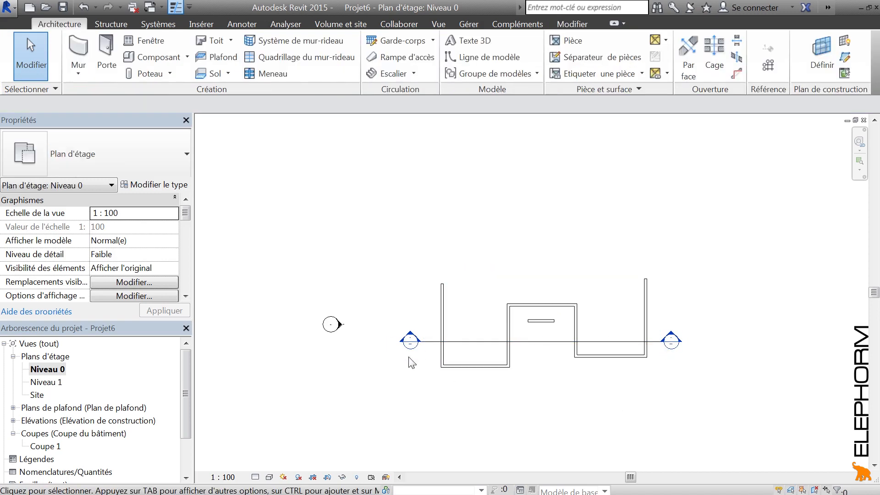
pyautogui.doubleClick(410, 340)
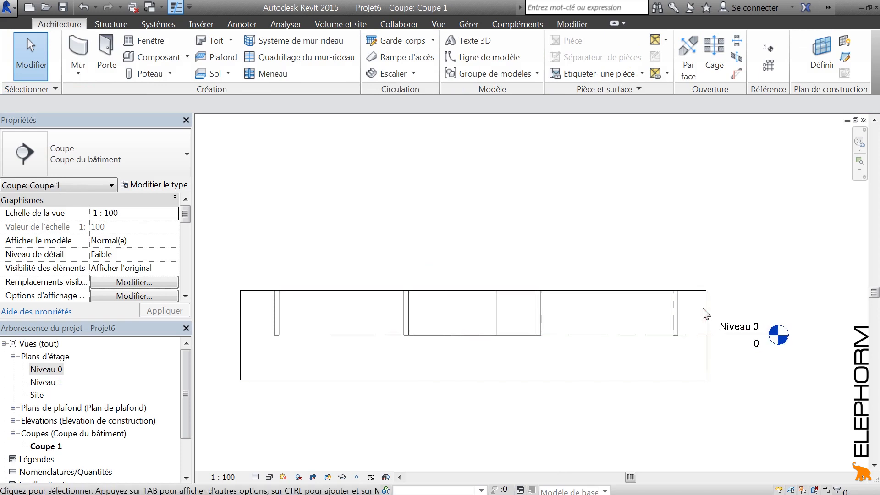
# In Coupe 1, pull the crop region's right edge slightly inward toward the rightmost wall and check the section in Niveau 0
pyautogui.click(642, 290)
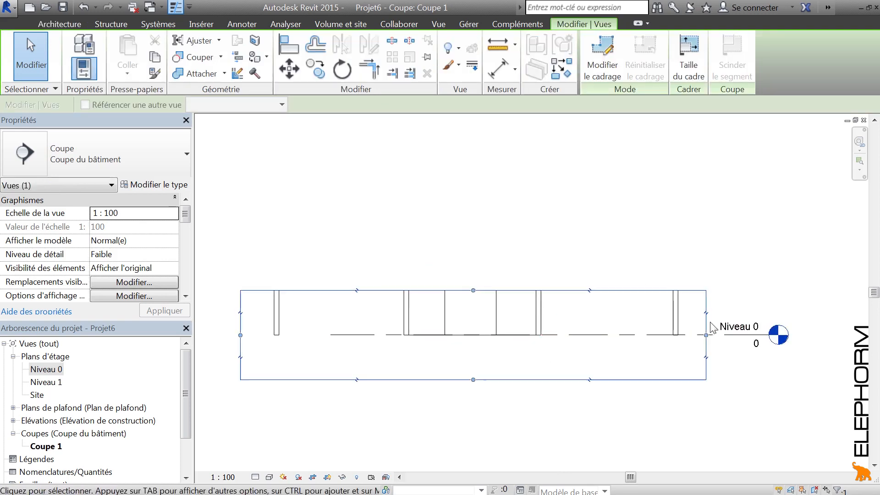
pyautogui.moveTo(709, 337); pyautogui.dragTo(695, 335)
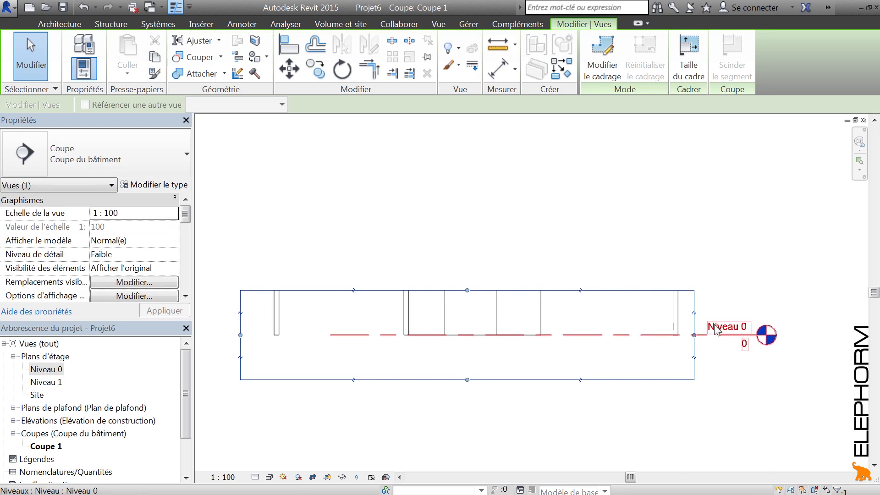
pyautogui.doubleClick(56, 371)
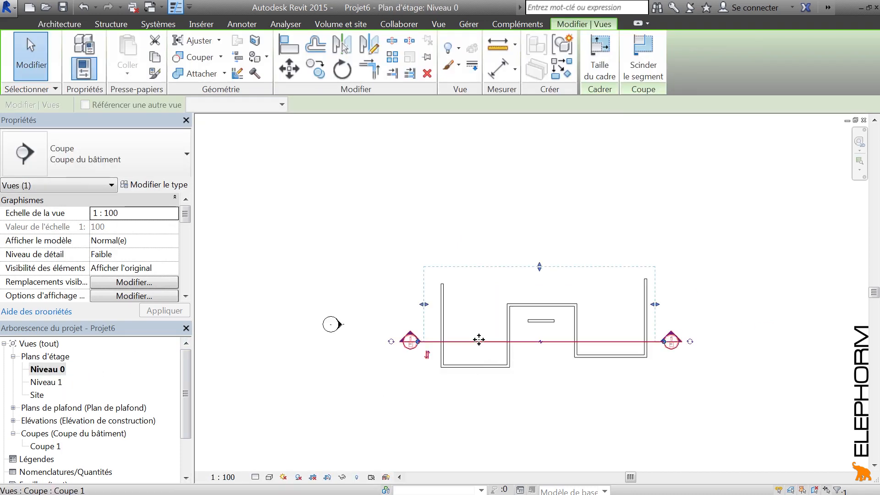
pyautogui.click(448, 411)
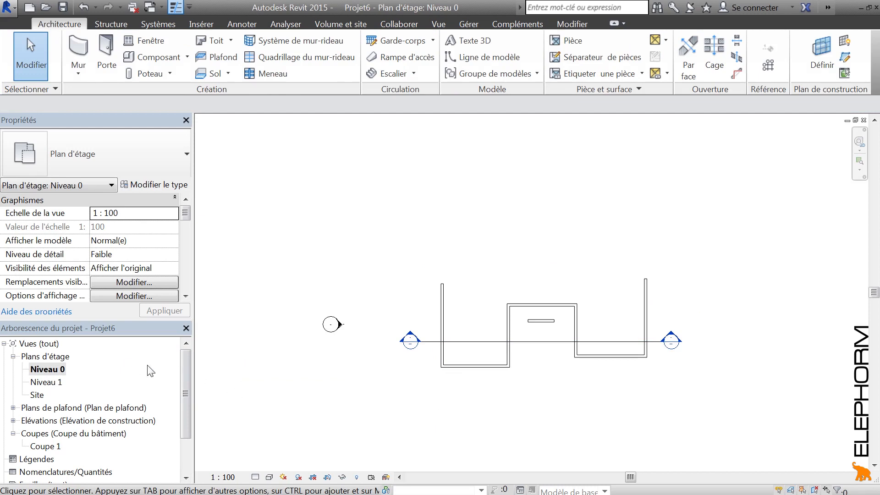
# Compare the Niveau 1 and Niveau 0 floor plans to see where the section mark is displayed
pyautogui.doubleClick(51, 383)
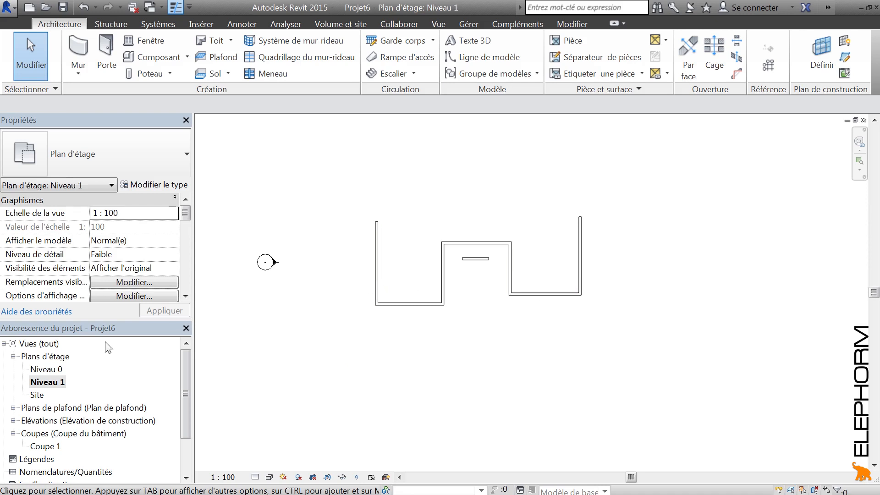
pyautogui.doubleClick(44, 370)
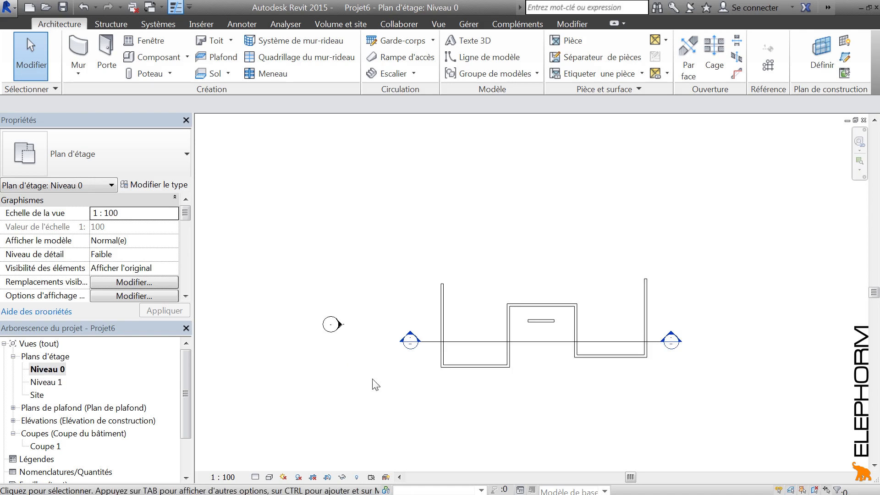
pyautogui.doubleClick(46, 382)
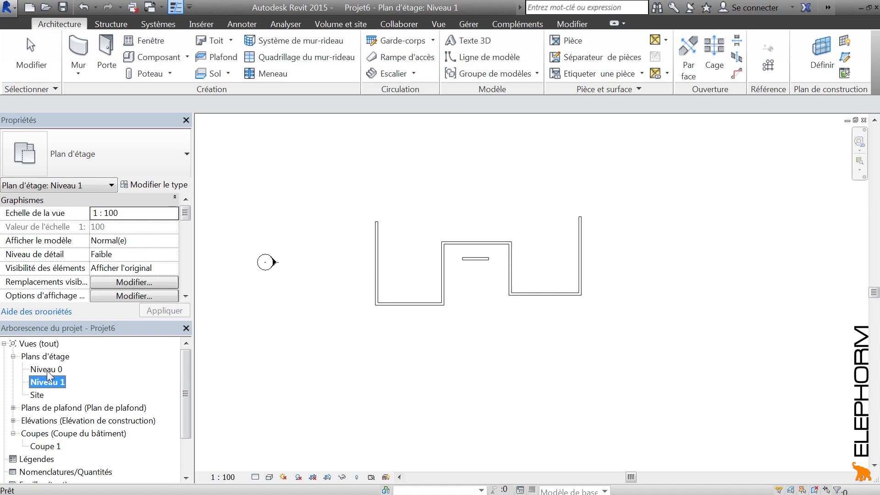
# In Coupe 1, raise the crop region's upper edge past Niveau 1 to just above the wall tops
pyautogui.doubleClick(45, 446)
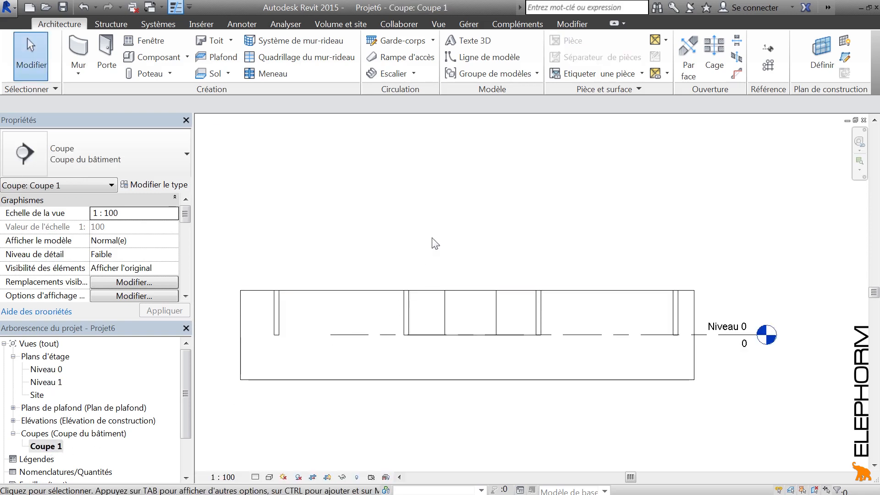
pyautogui.click(391, 277)
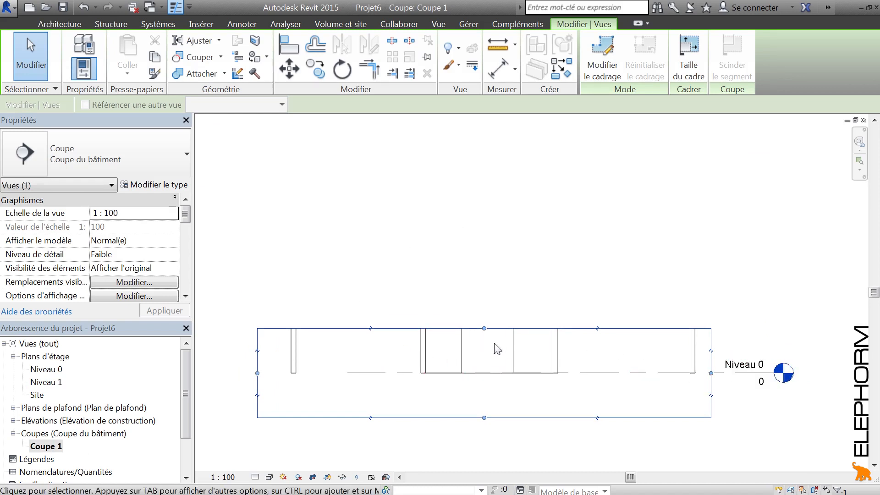
pyautogui.moveTo(484, 329); pyautogui.dragTo(484, 159)
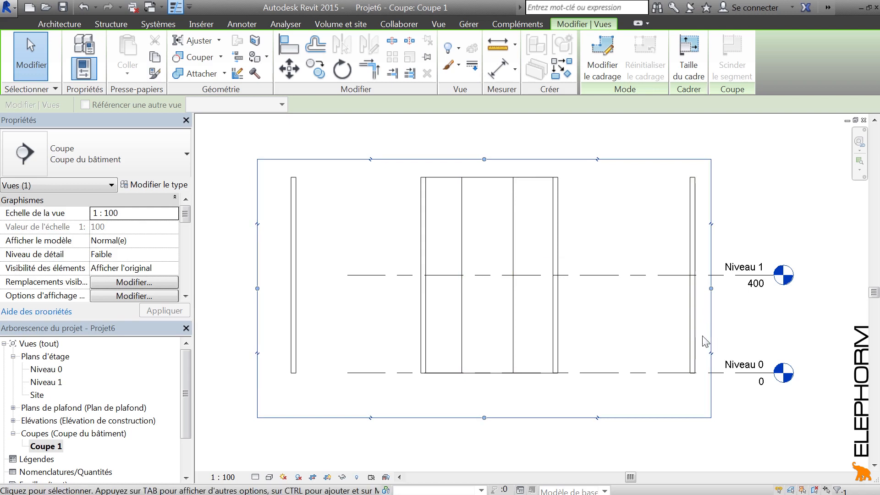
pyautogui.click(752, 223)
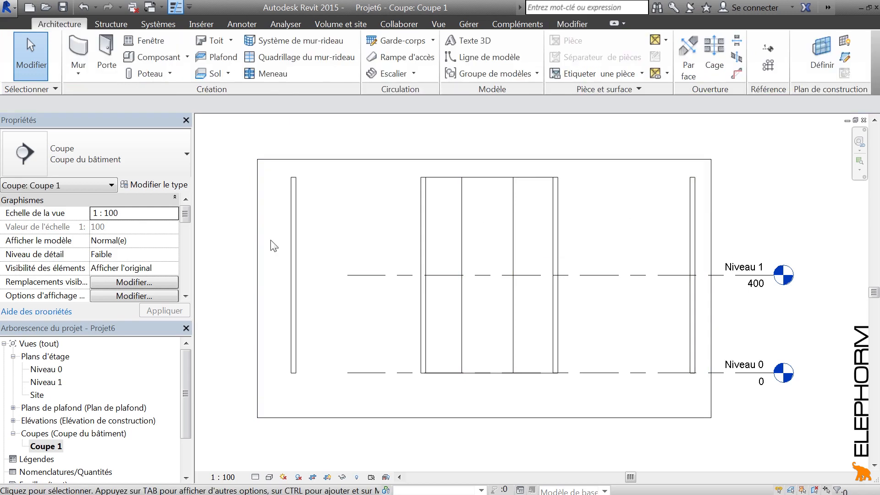
# Check the section mark in the Niveau 0 and Niveau 1 plans and inspect its extents in Niveau 1
pyautogui.doubleClick(54, 372)
pyautogui.doubleClick(51, 384)
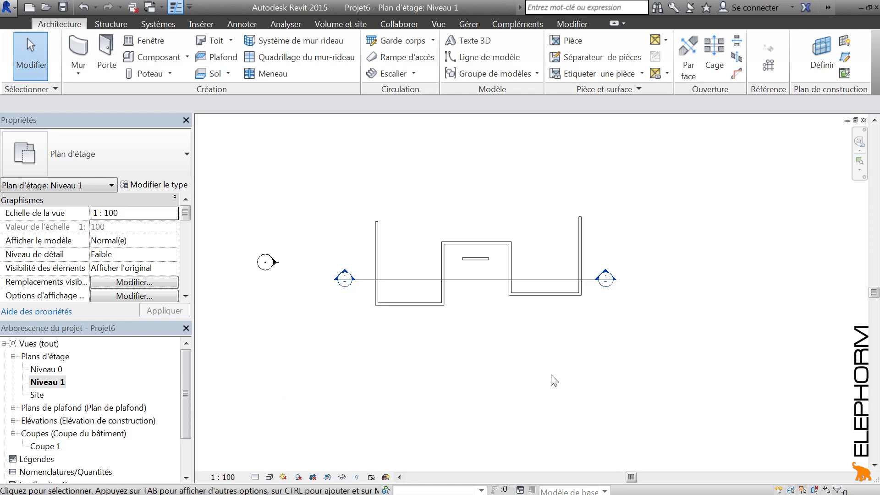
pyautogui.click(477, 281)
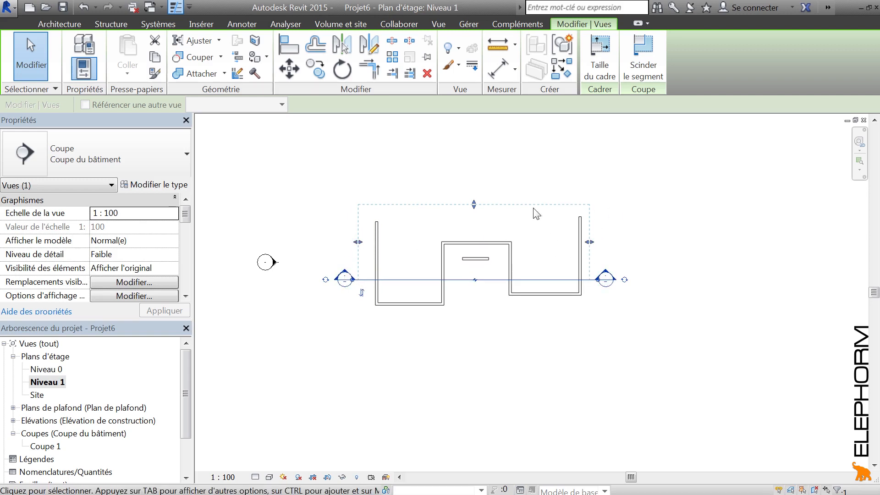
pyautogui.click(490, 337)
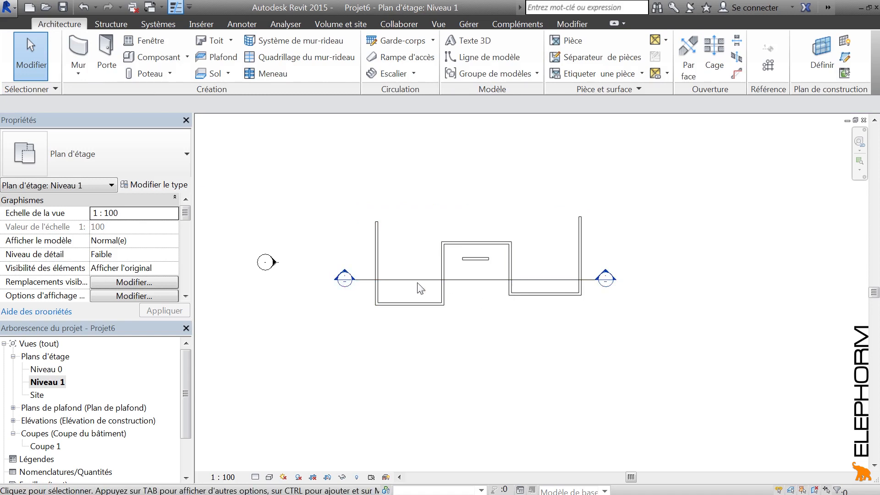
# Draw a vertical section upward through the middle of the walls in Niveau 1, crossing the first section, and open its view
pyautogui.click(439, 25)
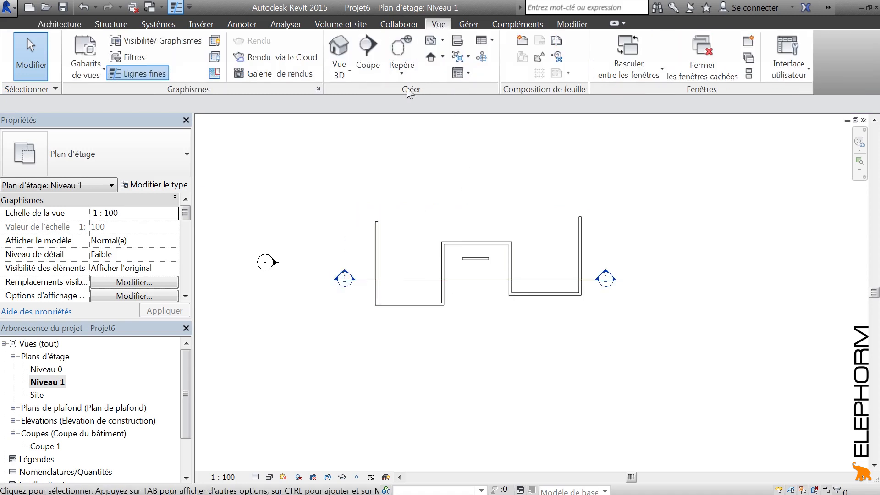
pyautogui.click(370, 57)
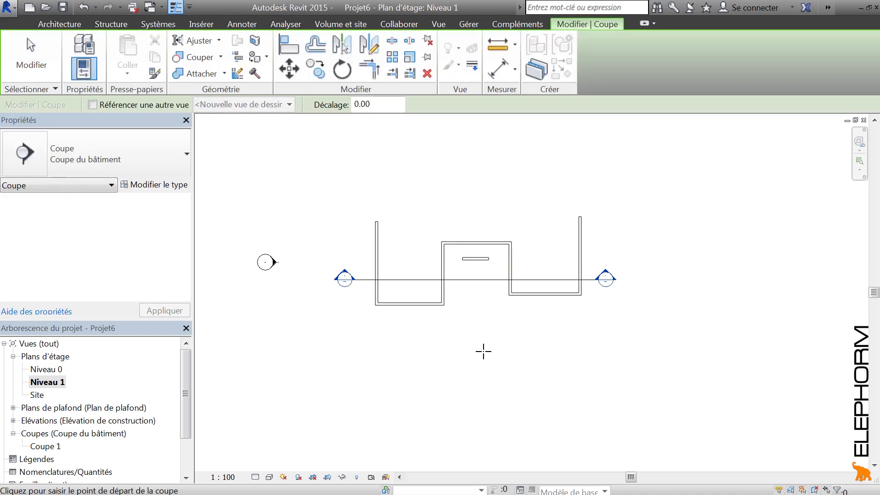
pyautogui.click(470, 343)
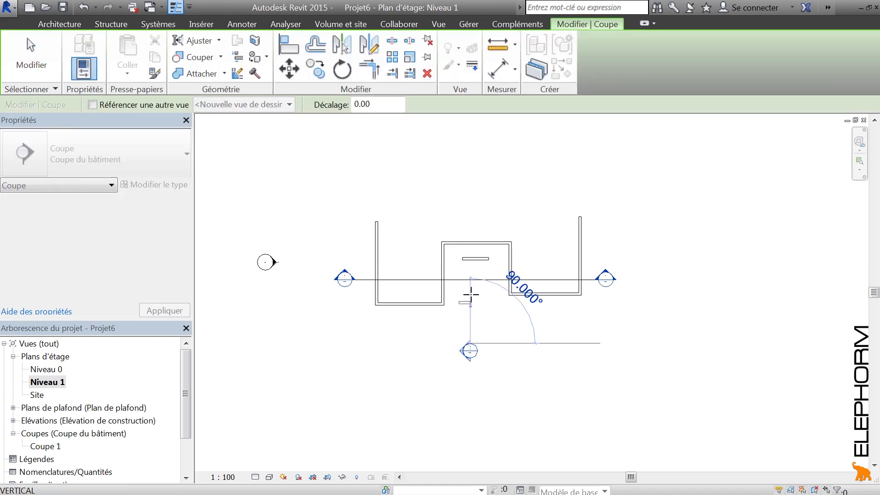
pyautogui.click(470, 195)
pyautogui.click(414, 228)
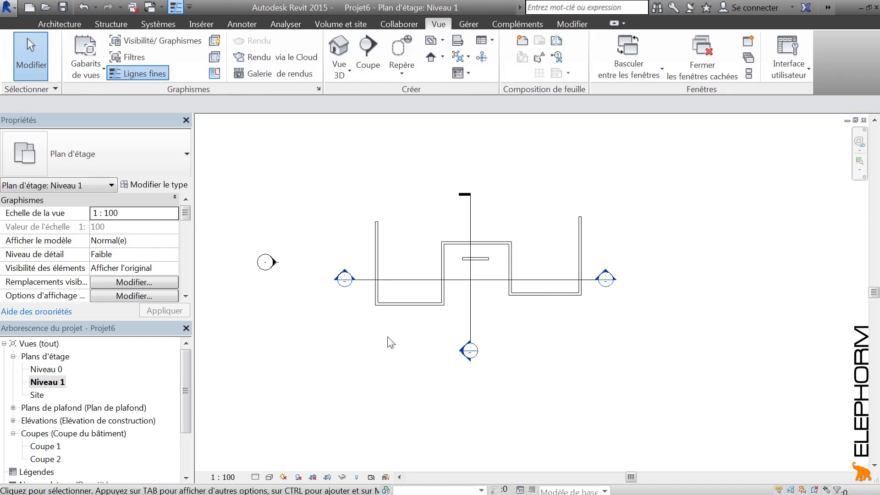
pyautogui.doubleClick(467, 352)
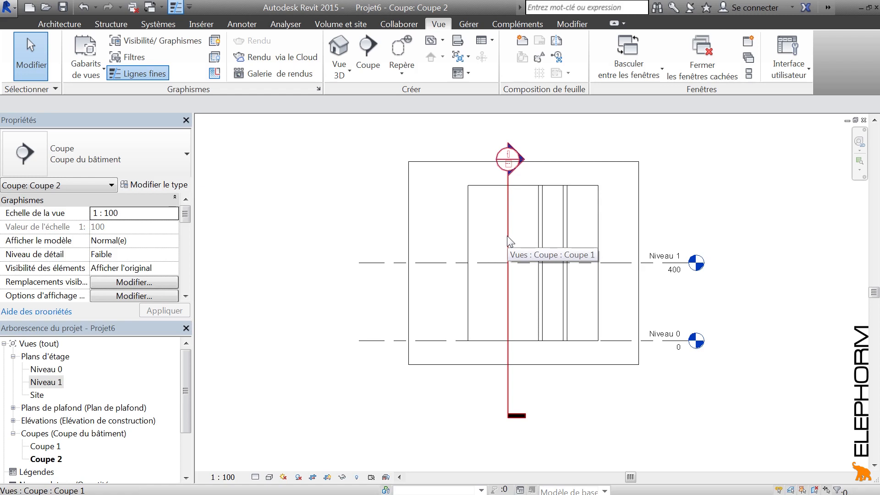
# Check Coupe 2's line in Niveau 0, reopen Coupe 2 and slightly reduce the view depth of Coupe 1's section there
pyautogui.doubleClick(44, 370)
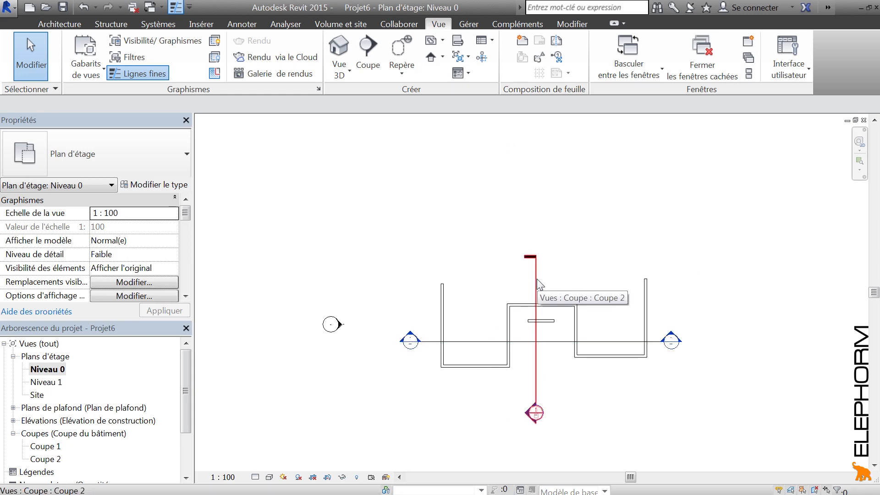
pyautogui.doubleClick(535, 413)
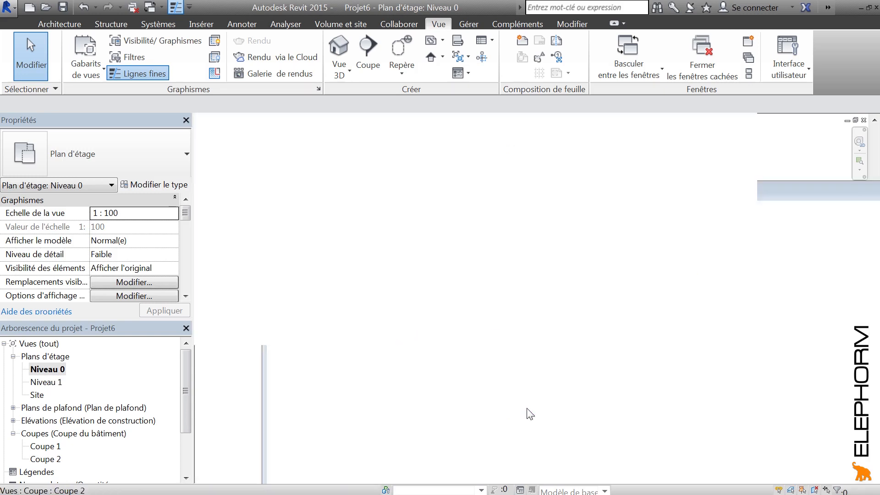
pyautogui.click(508, 232)
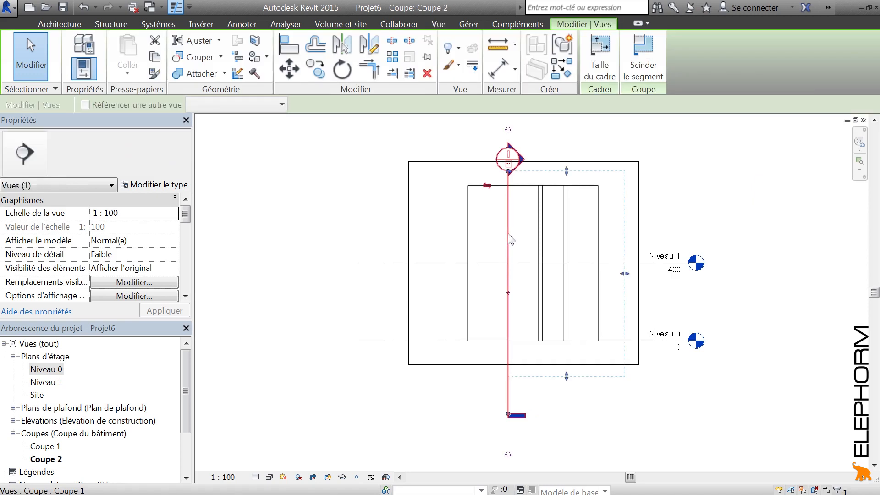
pyautogui.moveTo(483, 250); pyautogui.dragTo(441, 282, button='middle')
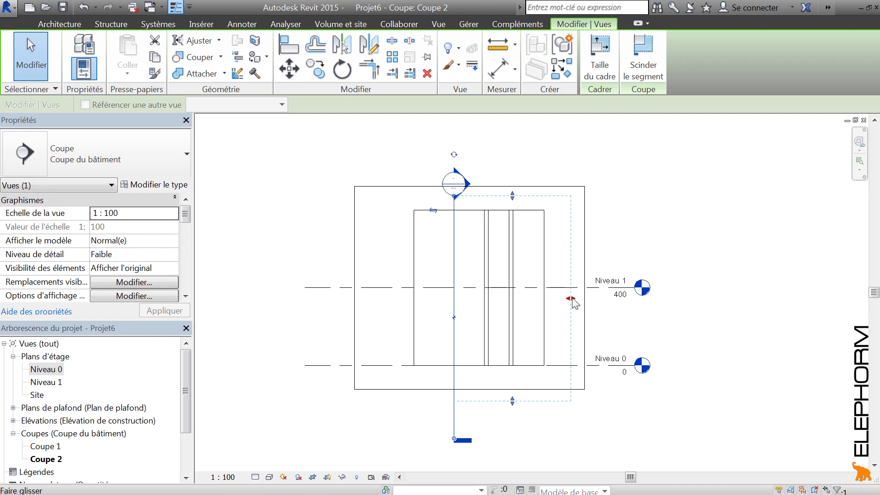
pyautogui.moveTo(572, 301)
pyautogui.mouseDown()
pyautogui.moveTo(552, 301)
pyautogui.moveTo(563, 300)
pyautogui.mouseUp()
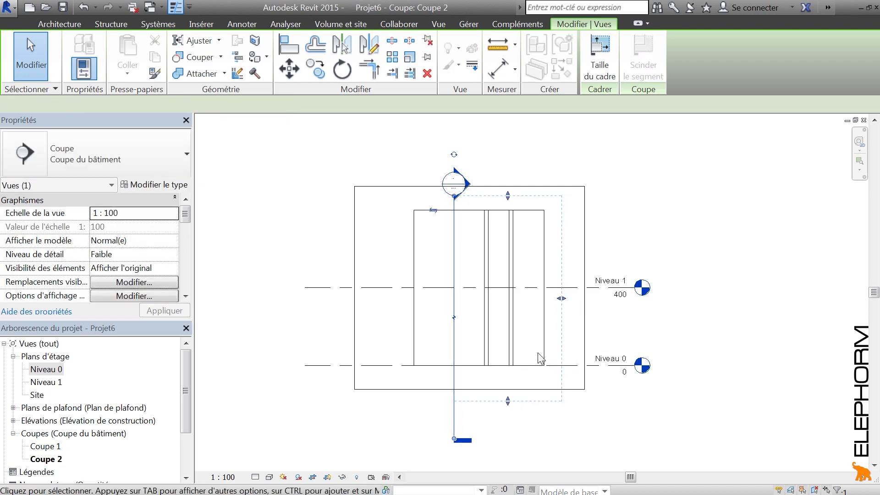
pyautogui.moveTo(508, 401)
pyautogui.mouseDown()
pyautogui.moveTo(508, 355)
pyautogui.moveTo(515, 413)
pyautogui.moveTo(510, 376)
pyautogui.moveTo(508, 402)
pyautogui.mouseUp()
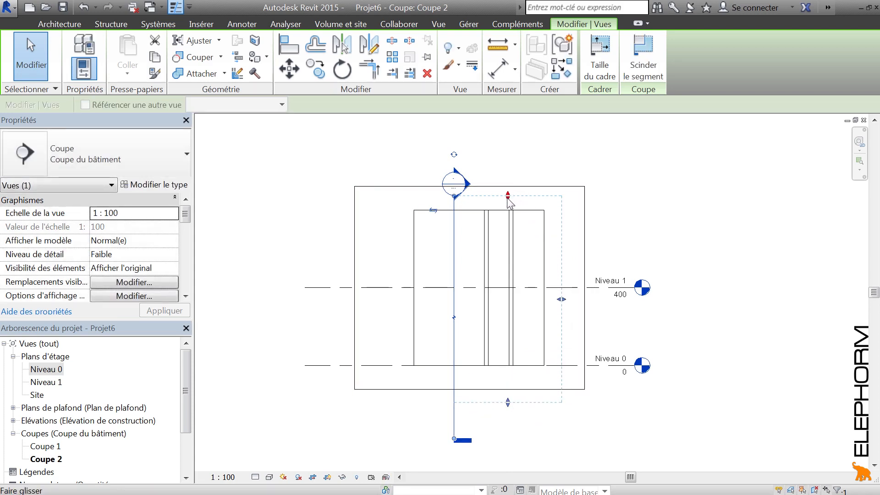
# Lower the upper limit of Coupe 1's section below Niveau 1 in Coupe 2 and check its mark in both floor plans
pyautogui.moveTo(508, 198); pyautogui.dragTo(507, 297)
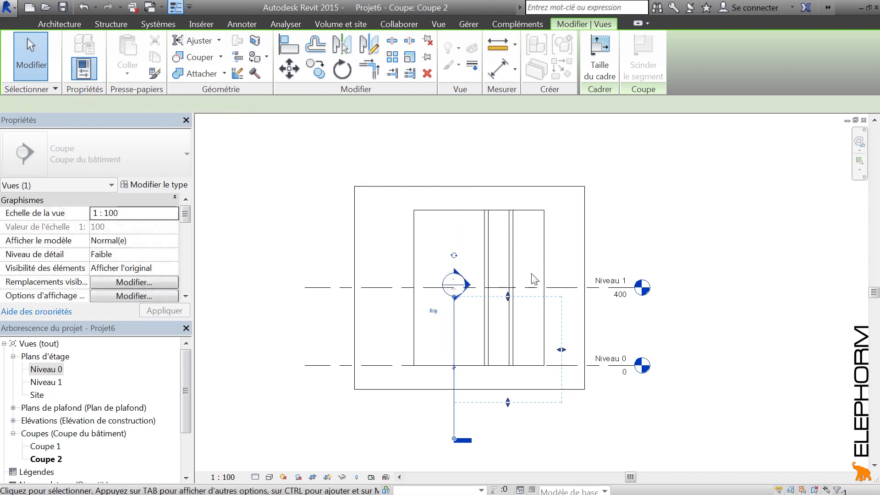
pyautogui.click(534, 279)
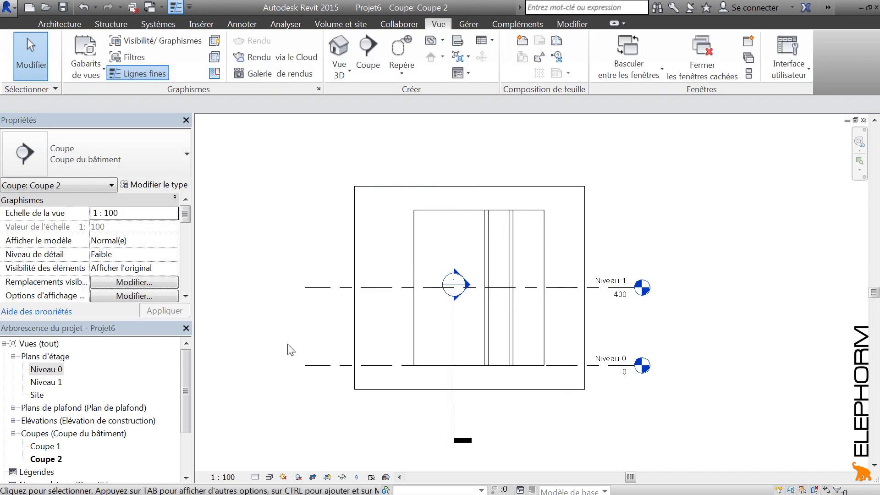
pyautogui.doubleClick(46, 369)
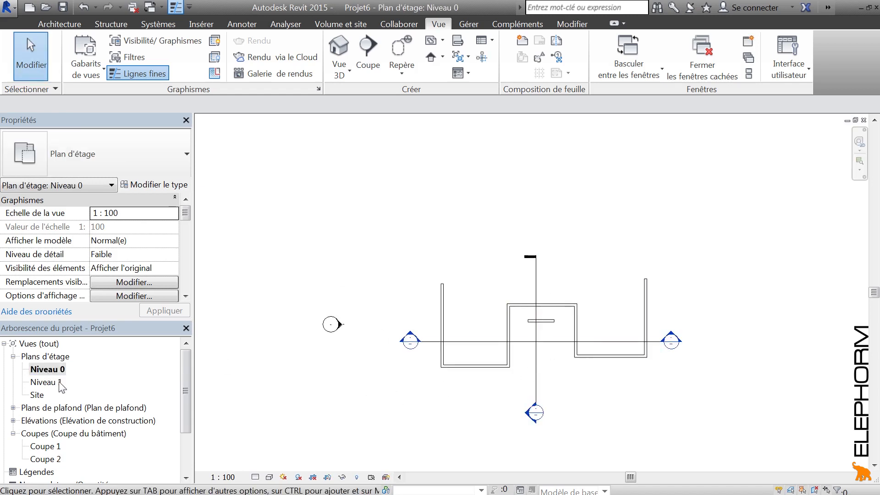
pyautogui.doubleClick(45, 382)
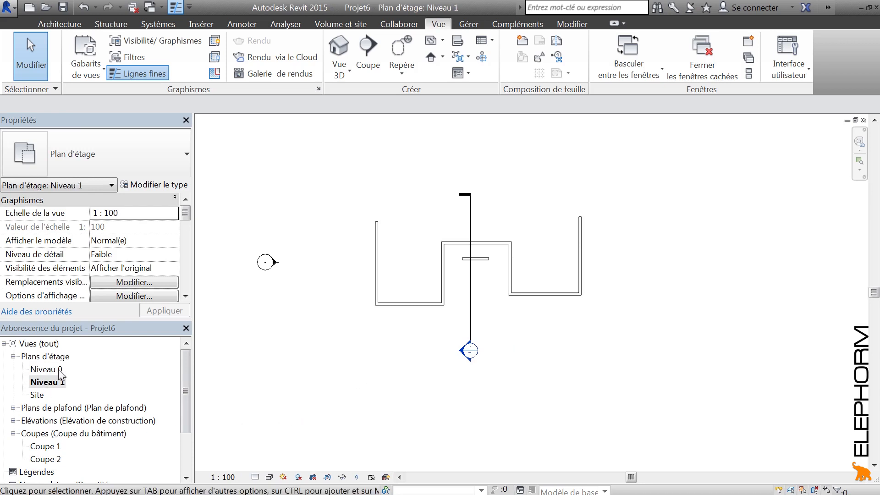
pyautogui.doubleClick(46, 370)
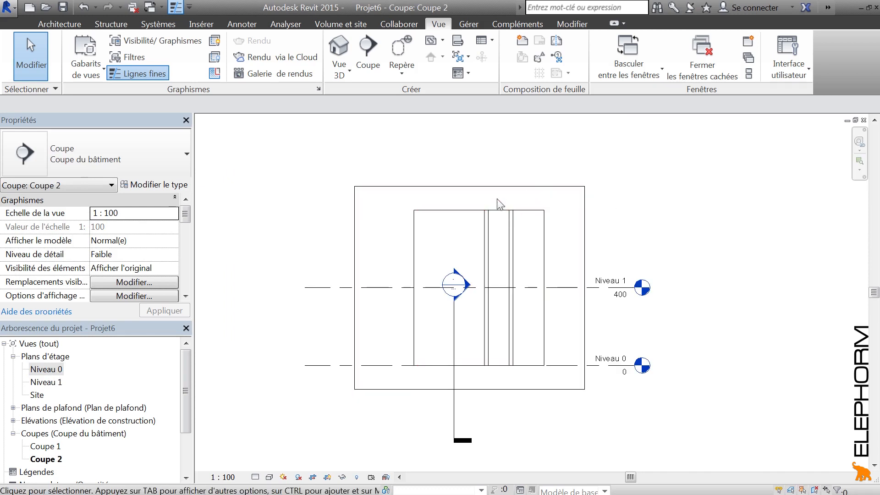
# In Coupe 2, raise the upper limit of Coupe 1's section above Niveau 1 and past the wall tops
pyautogui.click(500, 187)
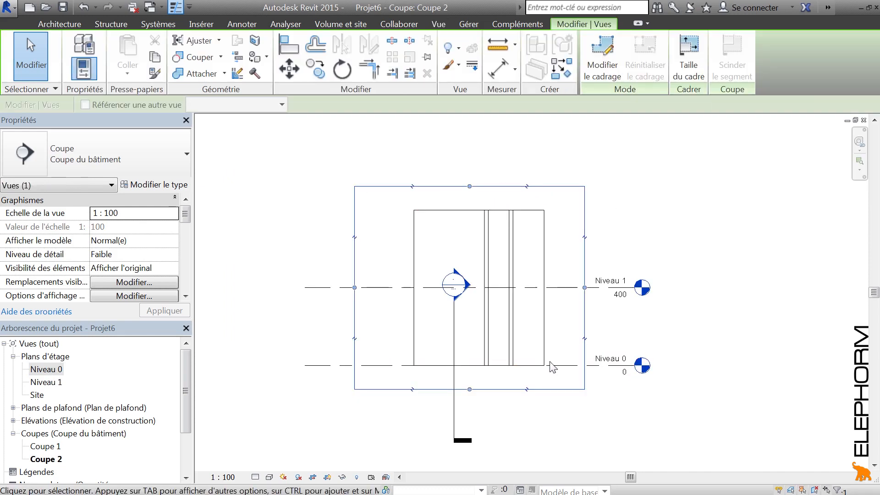
pyautogui.click(455, 314)
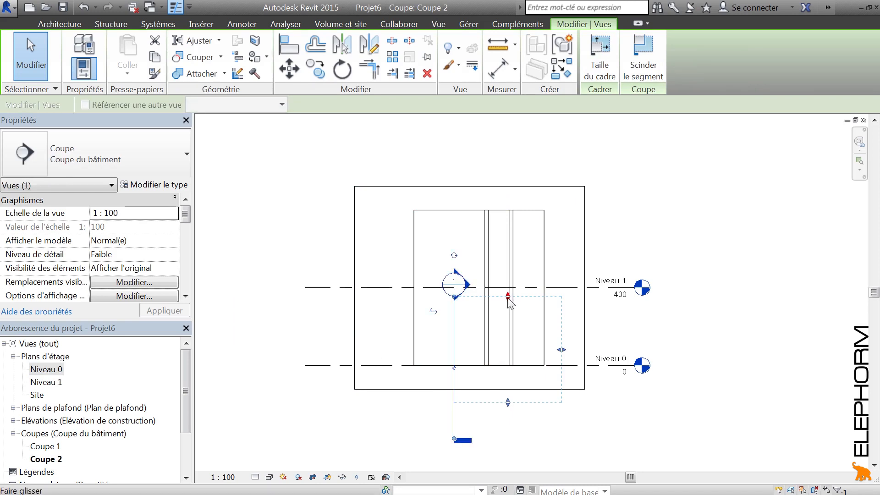
pyautogui.moveTo(508, 298); pyautogui.dragTo(504, 187)
pyautogui.click(523, 153)
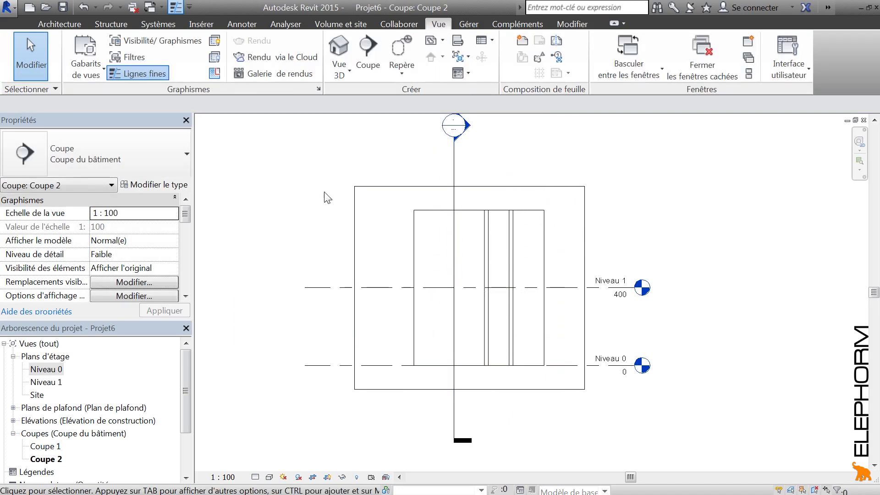
# Open Coupe 1 from its section head, inspect its crop region and Coupe 2's extents, and return to Niveau 0
pyautogui.doubleClick(465, 131)
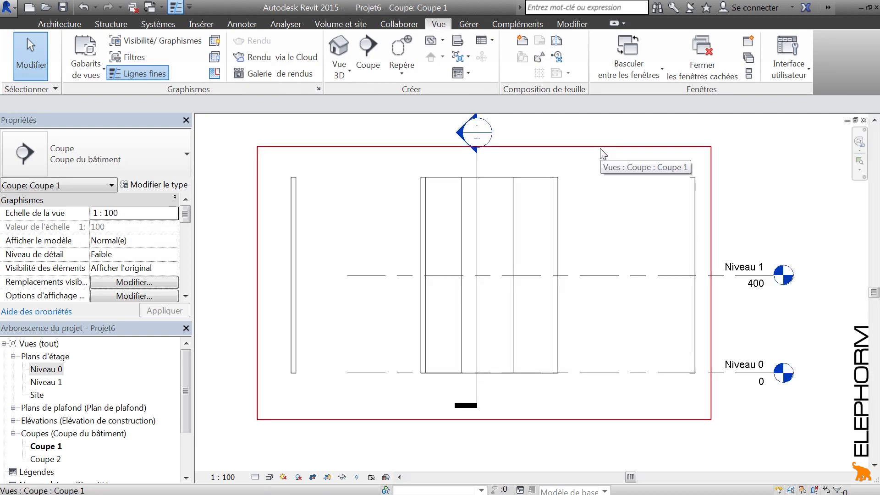
pyautogui.click(598, 148)
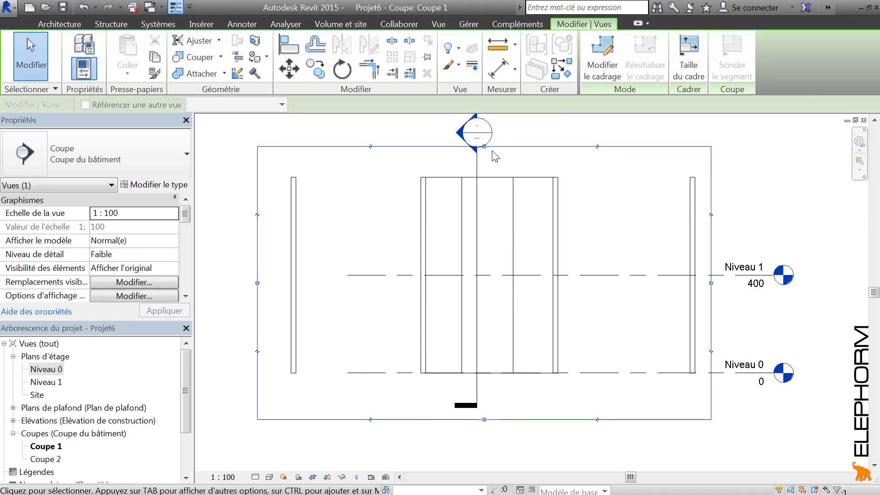
pyautogui.click(477, 172)
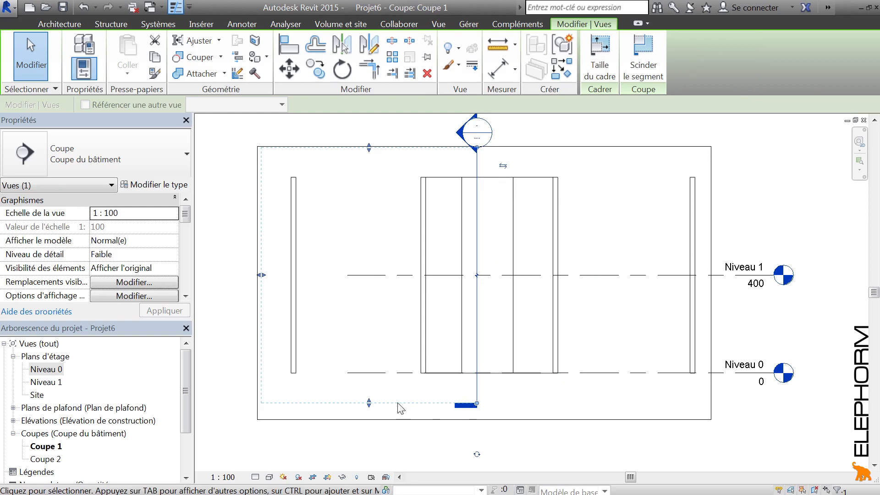
pyautogui.click(39, 372)
pyautogui.doubleClick(39, 372)
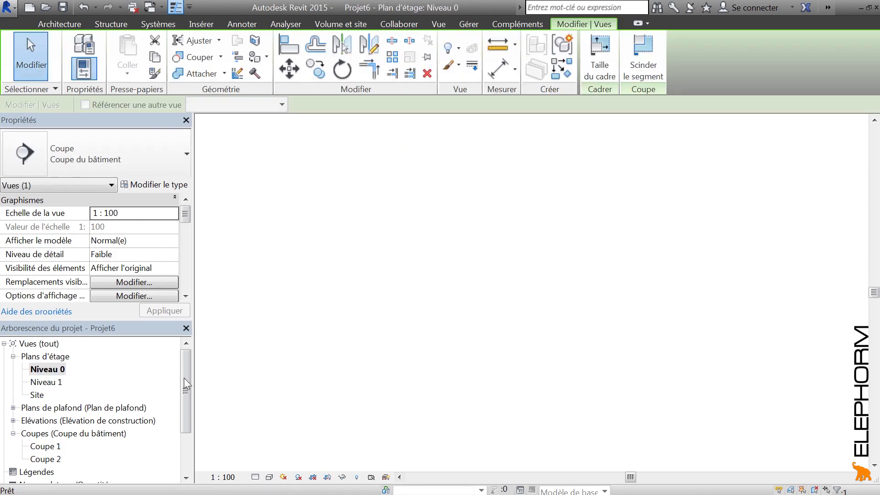